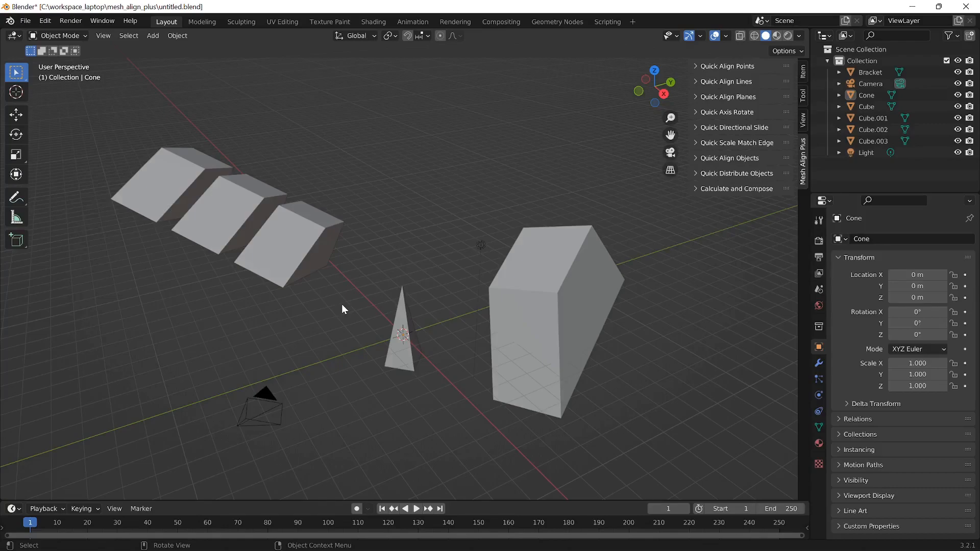
Save the file, and grab the front face of the large block (Cube) as the Quick Align Planes destination.
key("ctrl+s")
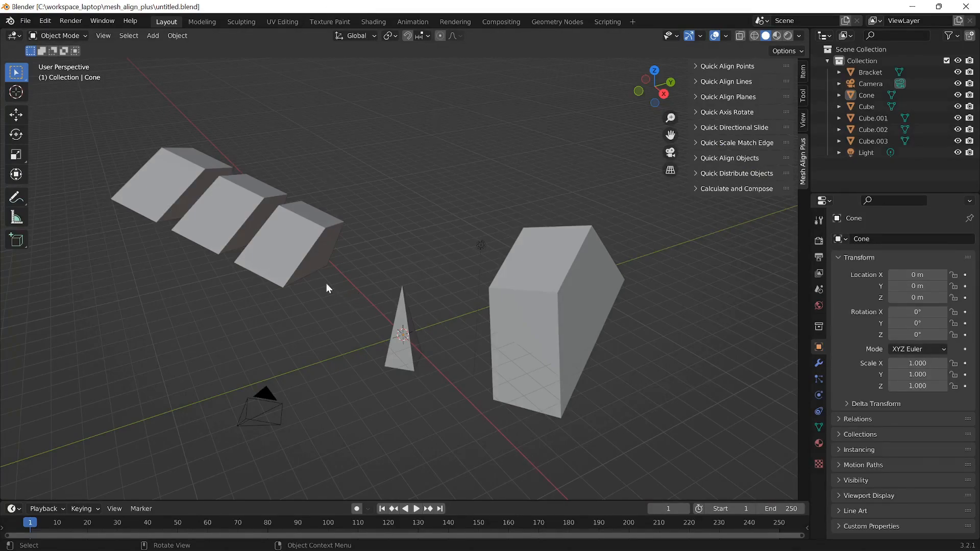
left_click(283, 248)
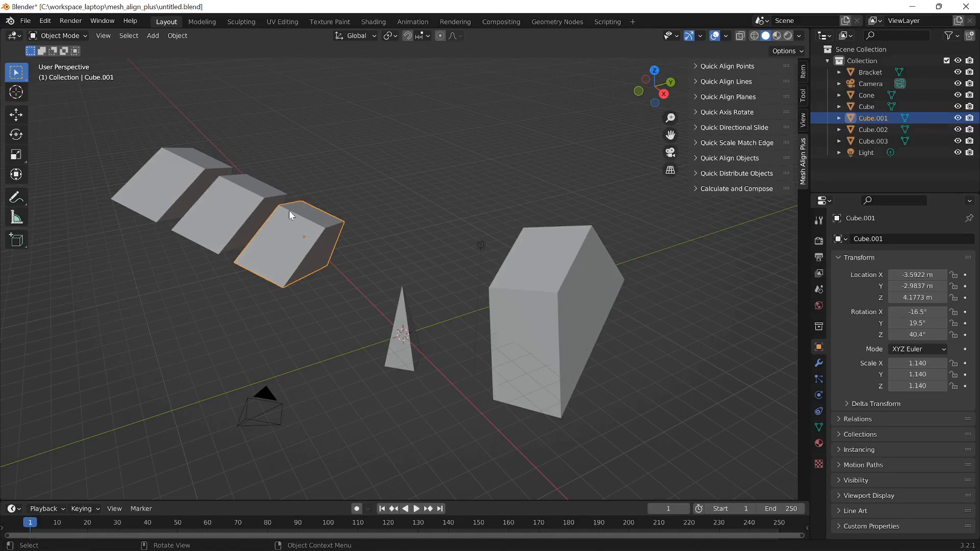
left_click(530, 330)
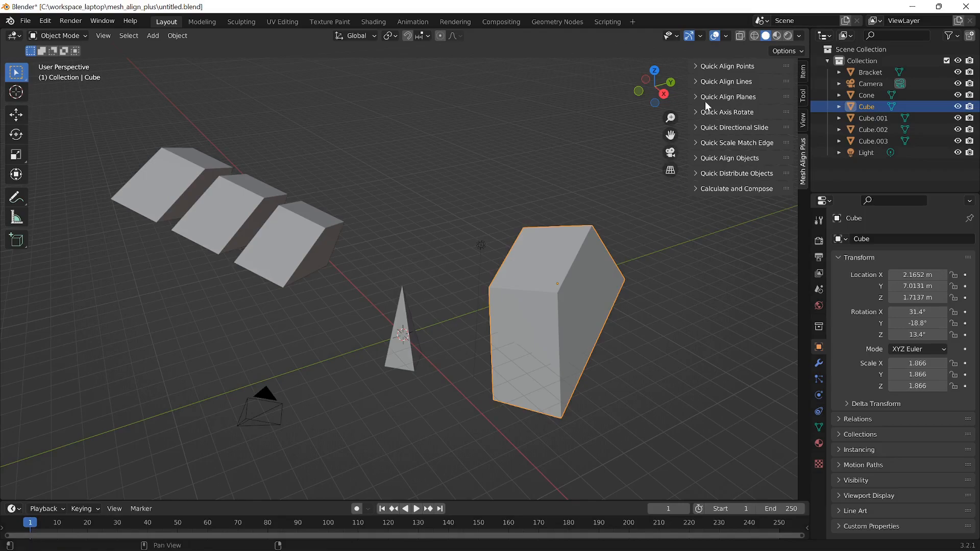
left_click(733, 96)
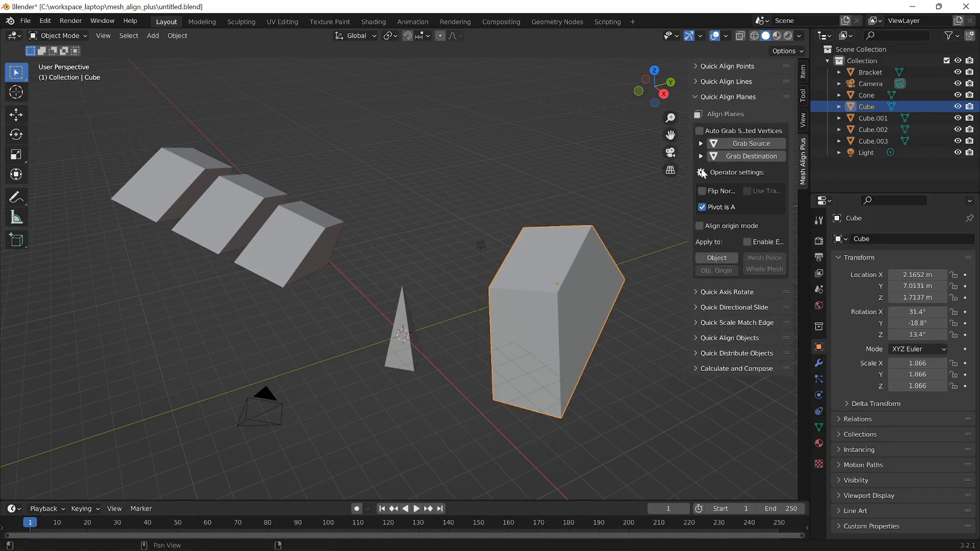
key("Tab")
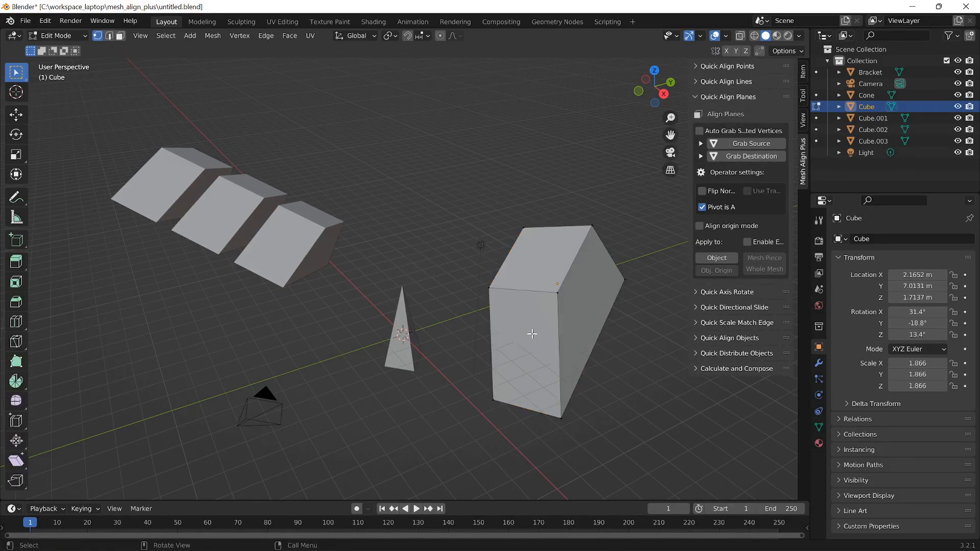
key("3")
left_click(533, 337)
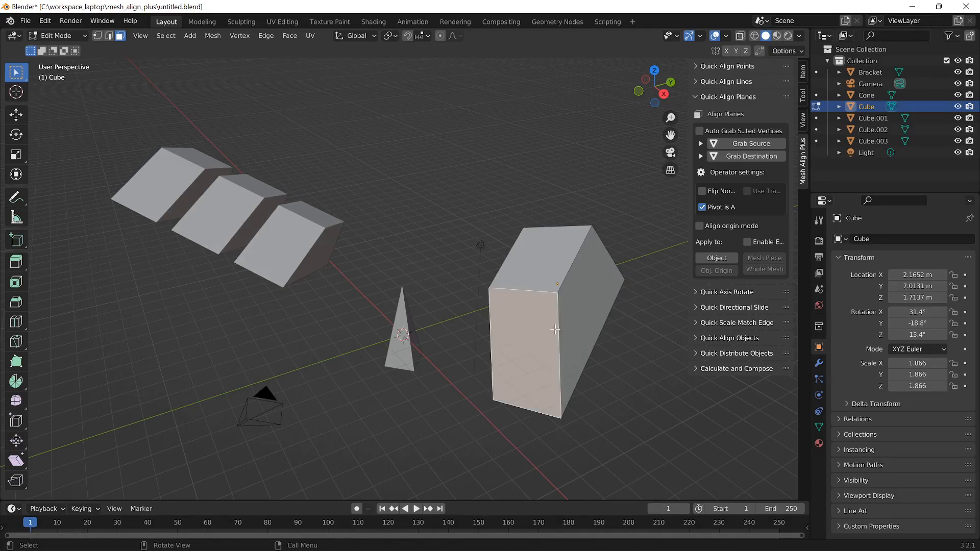
left_click(745, 154)
key("Tab")
Grab the sloped front face of the small block Cube.001 as the Align Planes source.
left_click(293, 248)
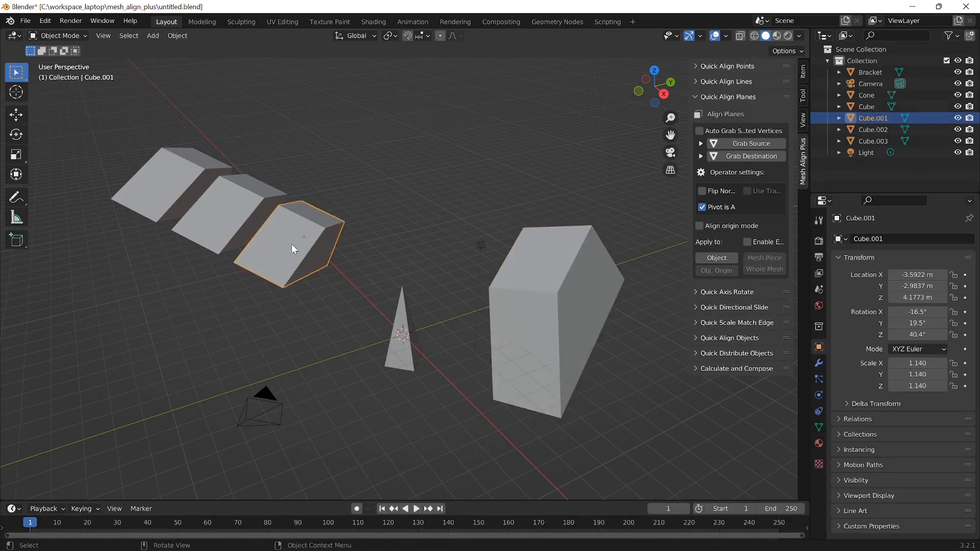
key("Tab")
left_click(305, 249)
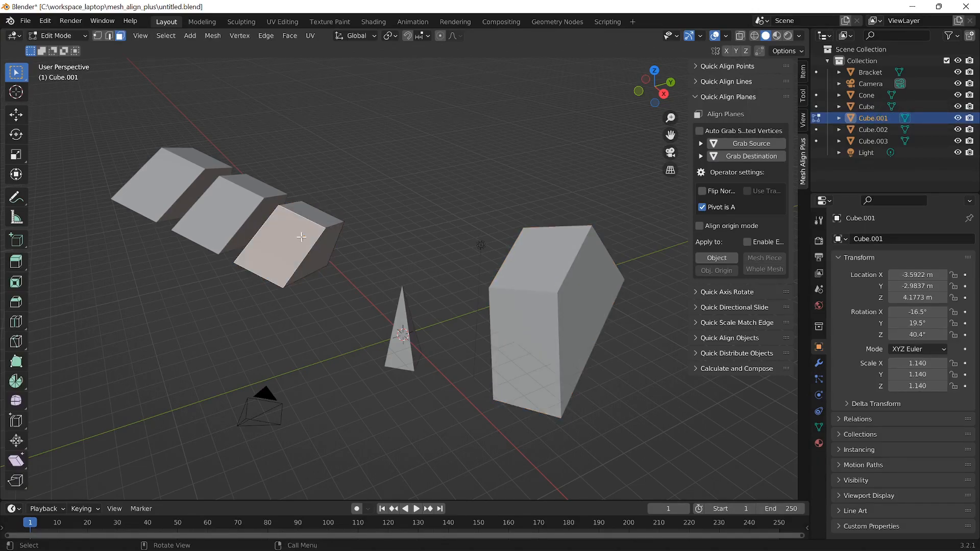
left_click(729, 146)
key("Tab")
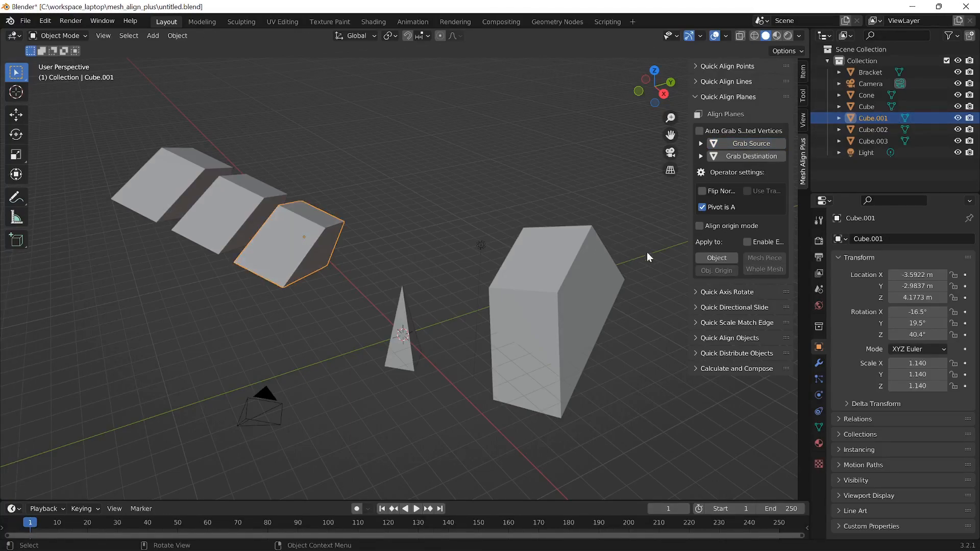
Try the plane alignment on Cube.001 applied to the object, inspect its fit against the large block, and undo it.
left_click(714, 258)
mouse_move(595, 406)
middle_mouse_down()
mouse_move(577, 369)
mouse_move(557, 356)
mouse_move(528, 380)
mouse_move(586, 394)
mouse_move(586, 404)
middle_mouse_up()
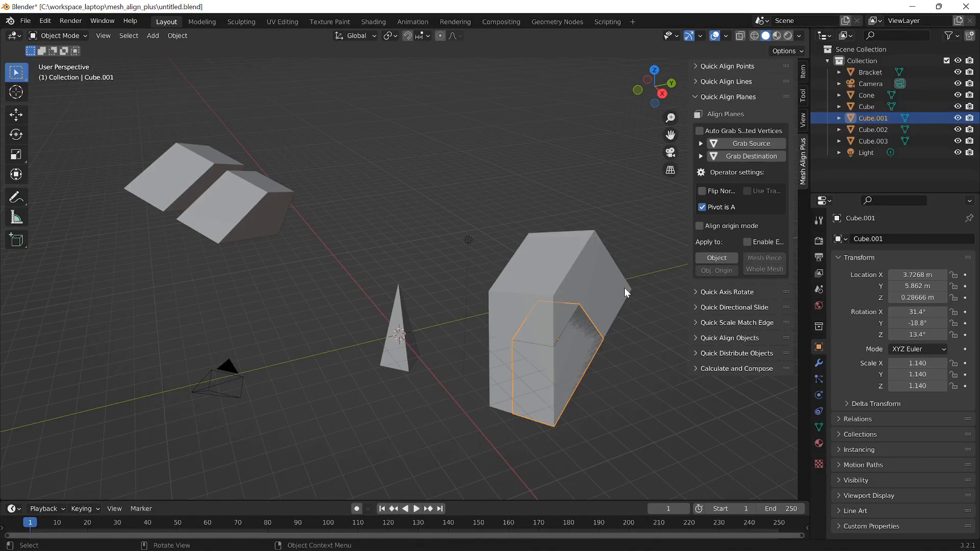
middle_click_drag(317, 246, 325, 248)
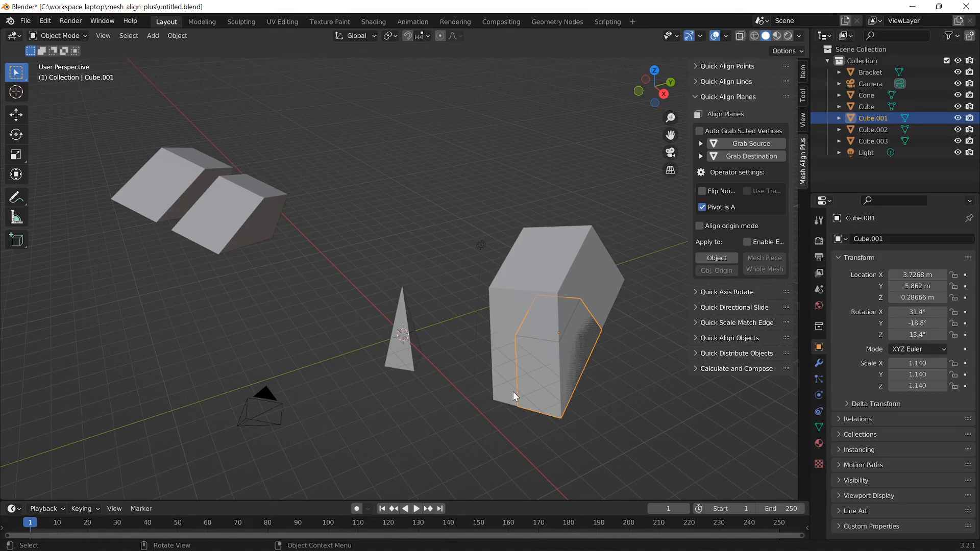
key("ctrl+z")
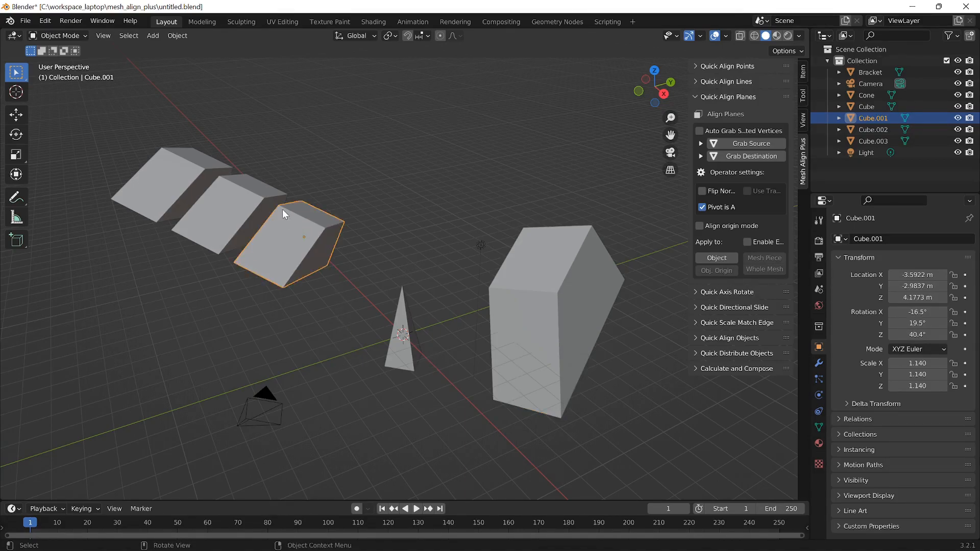
Apply the object plane alignment to Cube.001, Cube.002 and Cube.003 in turn, and undo these alignments.
mouse_move(283, 208)
left_mouse_down()
mouse_move(228, 271)
mouse_move(274, 298)
left_mouse_up()
mouse_move(494, 288)
left_mouse_down()
mouse_move(501, 406)
mouse_move(556, 425)
left_mouse_up()
left_click(716, 259)
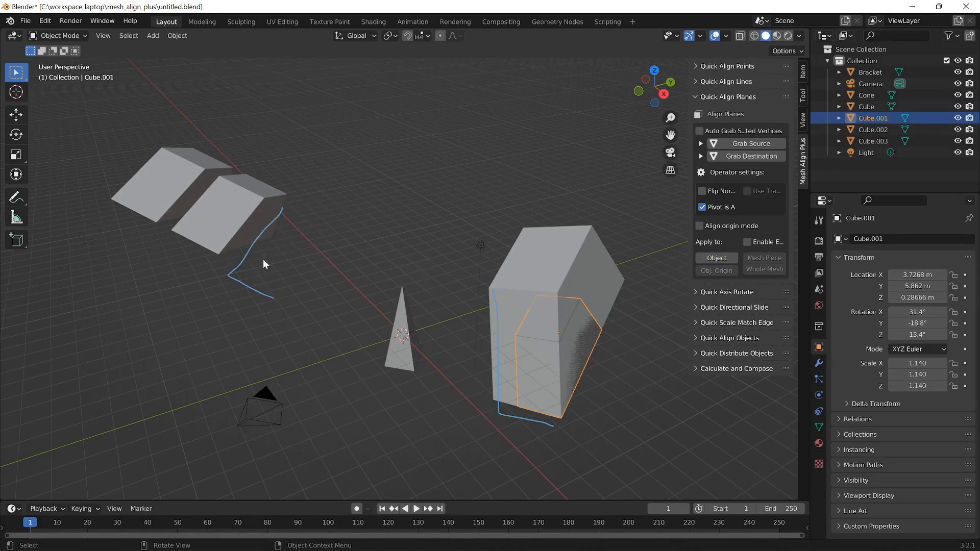
left_click(225, 217)
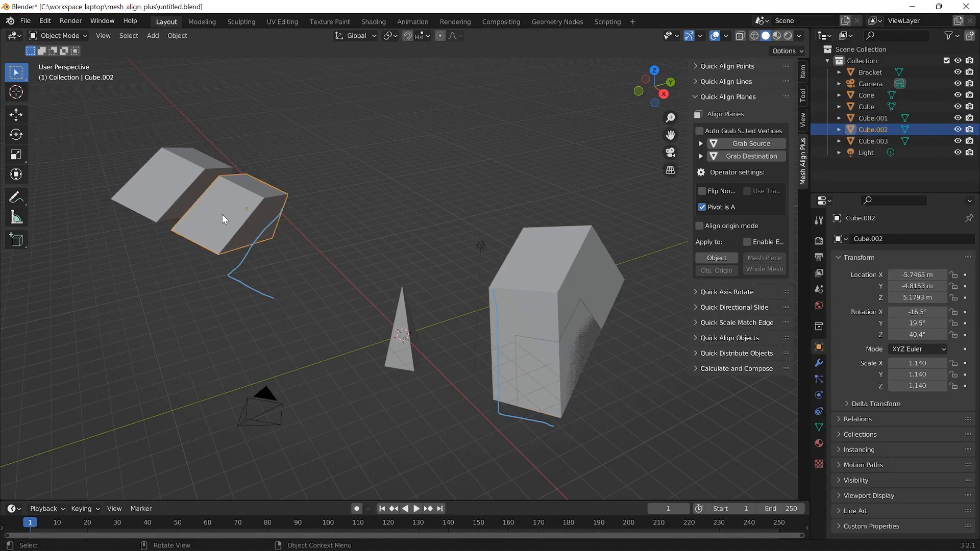
left_click(716, 258)
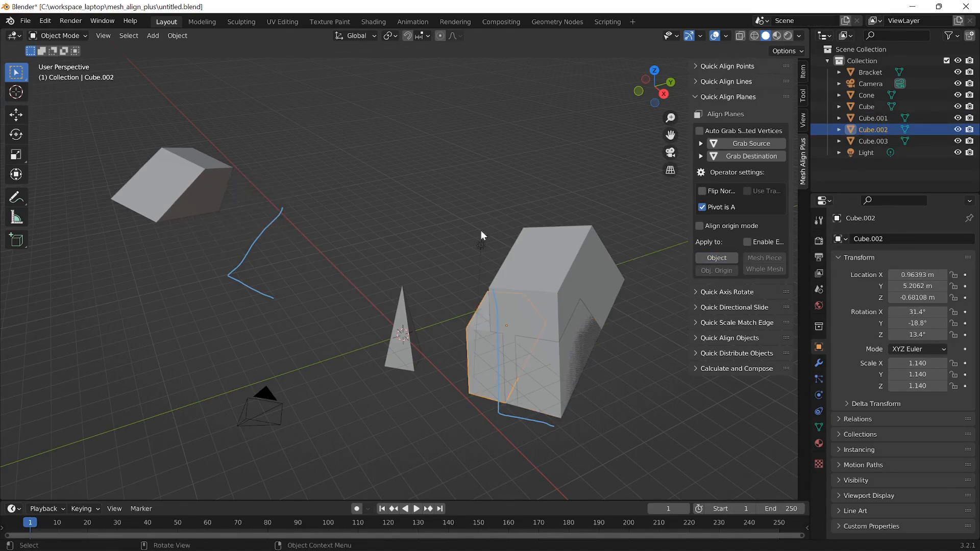
left_click(189, 188)
left_click(717, 258)
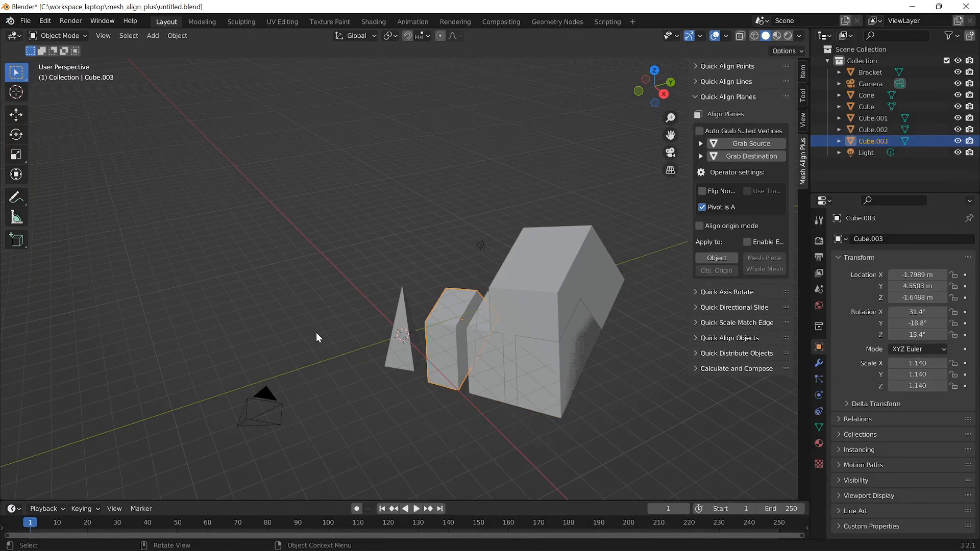
key("ctrl+z")
key("ctrl+z")
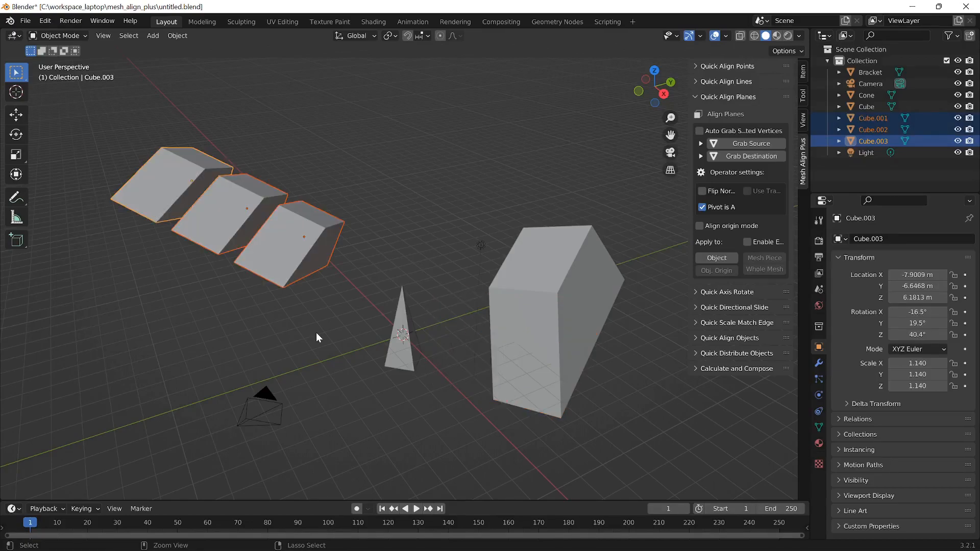
Separate the front and upper faces of Cube.001 into their own object using the Selection option.
left_click(274, 237)
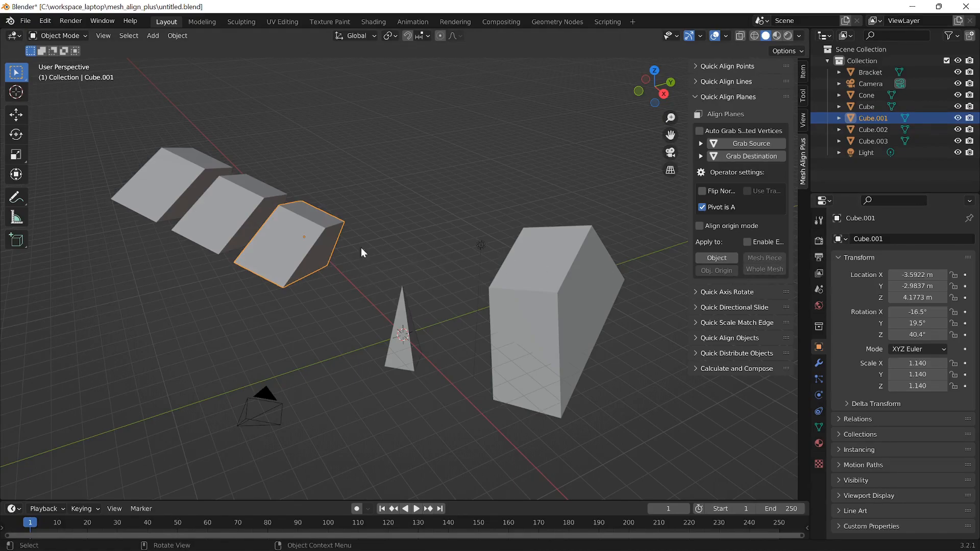
key("Tab")
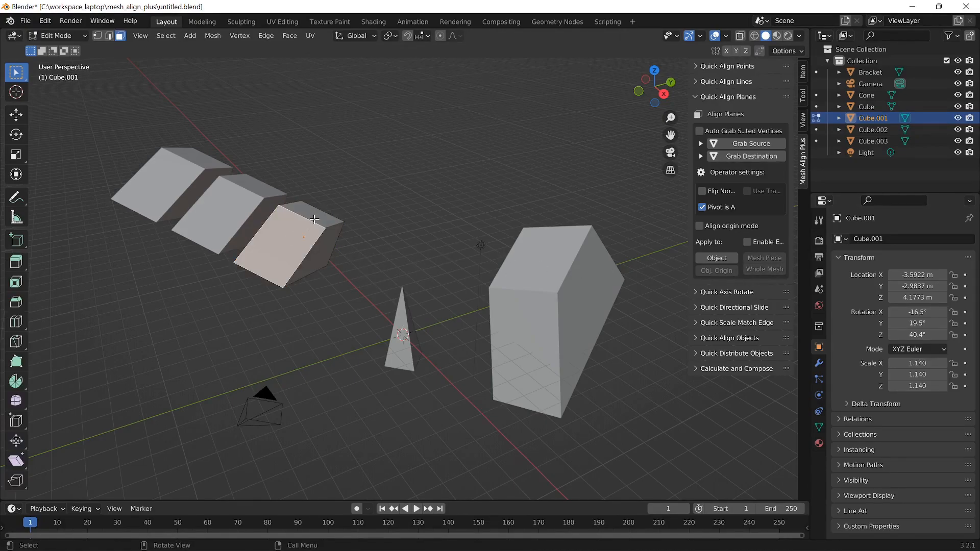
key("3")
key("p")
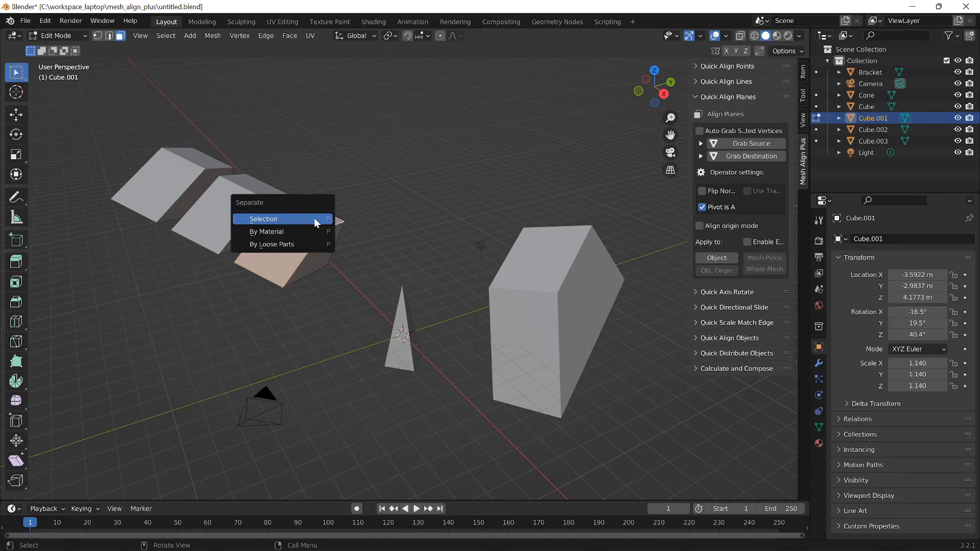
left_click(314, 220)
key("Tab")
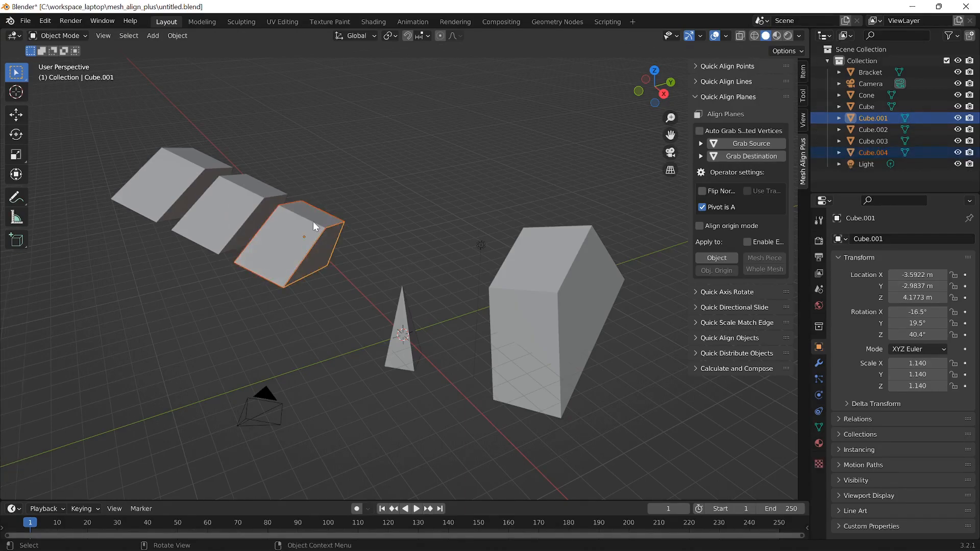
Move the separated two-face piece along its local Z axis to about X -3.47 m, Y -2.14 m, Z 5.99 m.
left_click(313, 221)
key("g")
key("z")
key("z")
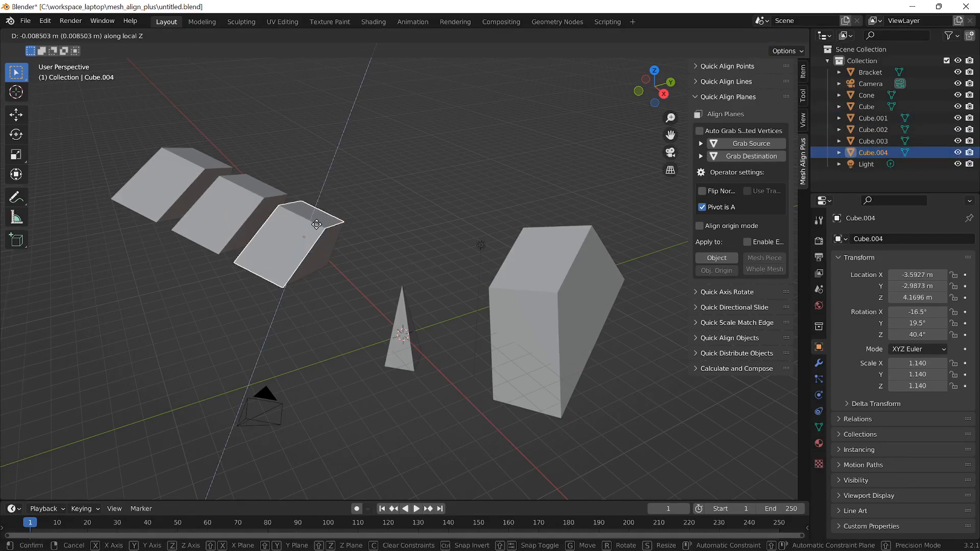
left_click(316, 225)
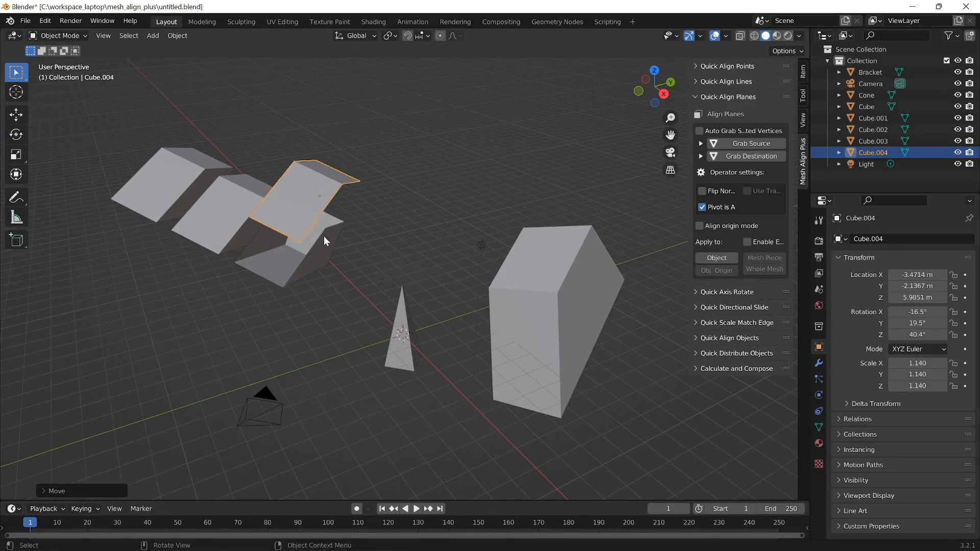
key("Tab")
key("Tab")
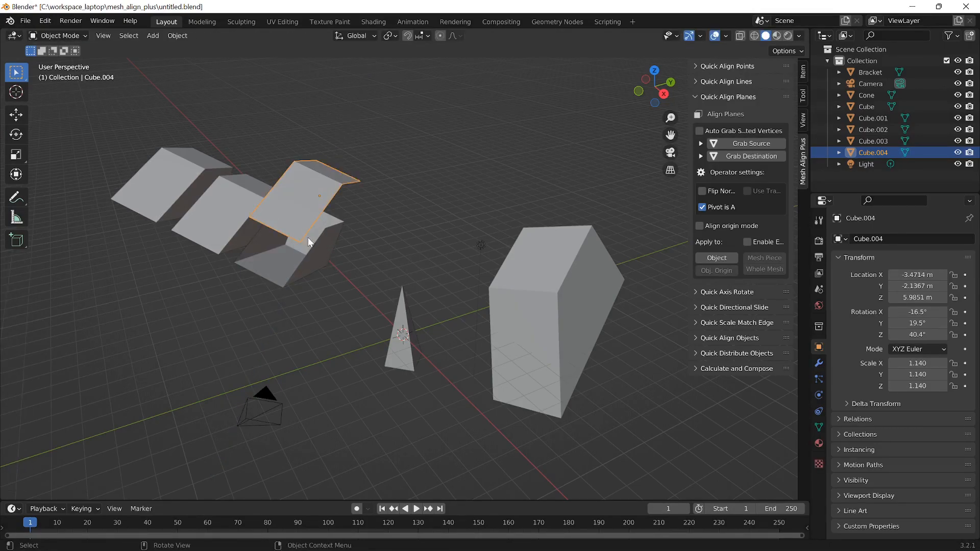
Join the offset two-face piece back into Cube.001 as a single object.
left_click(316, 261, "shift")
key("ctrl+j")
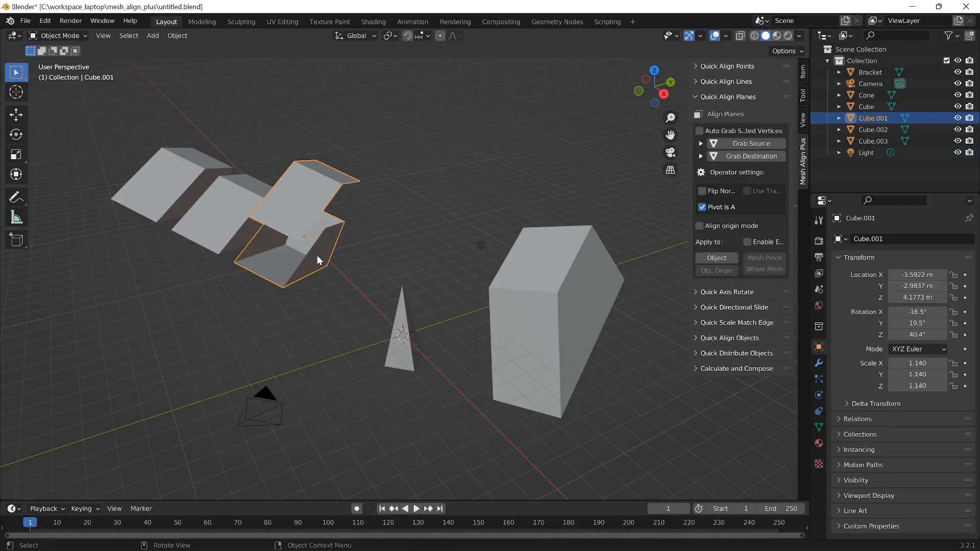
key("g")
right_click(327, 221)
Select all linked faces of the offset piece in Cube.001's mesh, and enable the experimental mesh alignment options.
key("Tab")
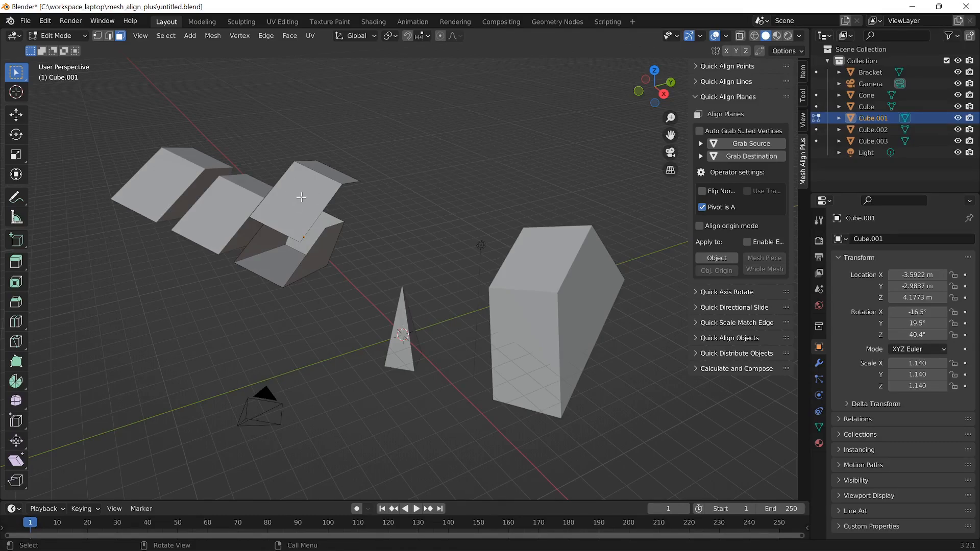
left_click(301, 197)
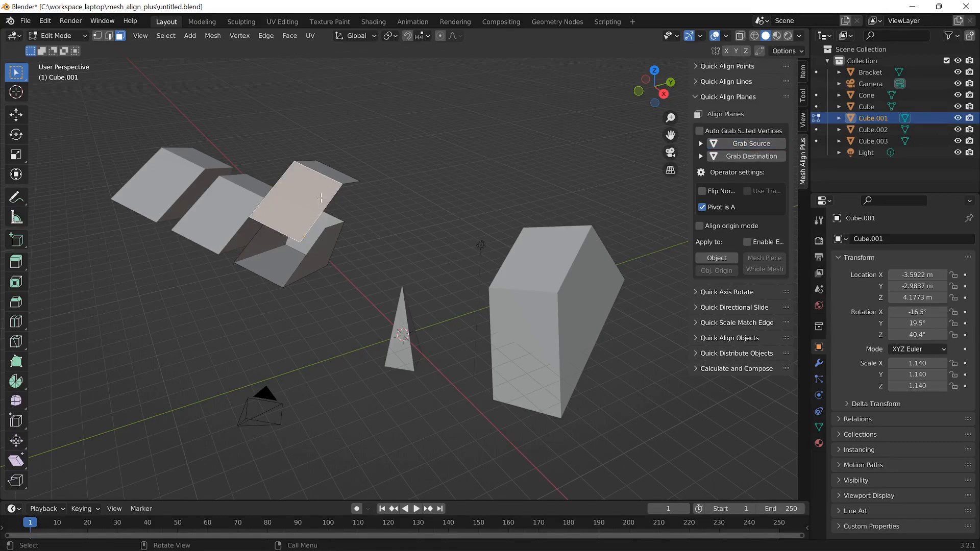
key("ctrl+l")
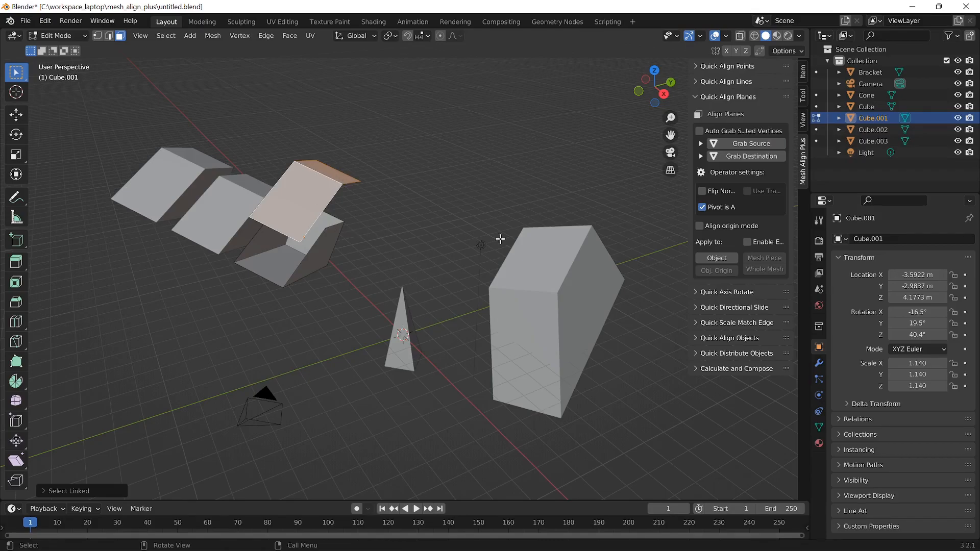
left_click(748, 242)
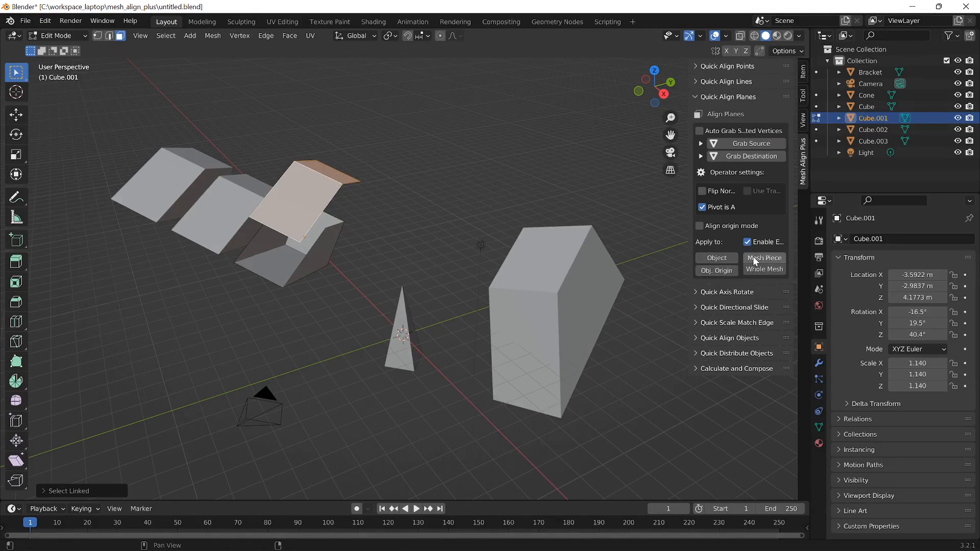
Try the plane alignment on only the selected mesh piece of Cube.001, and undo it.
left_click(754, 258)
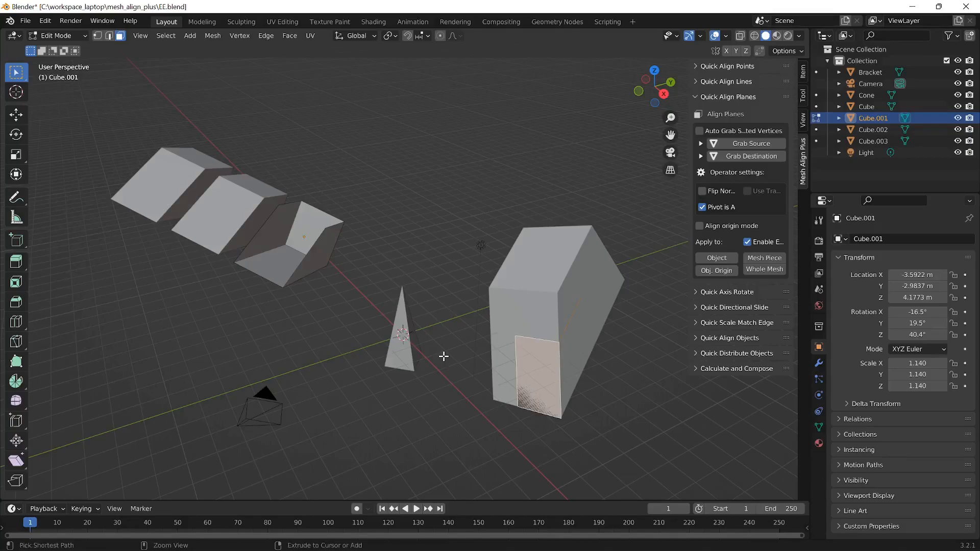
key("ctrl+z")
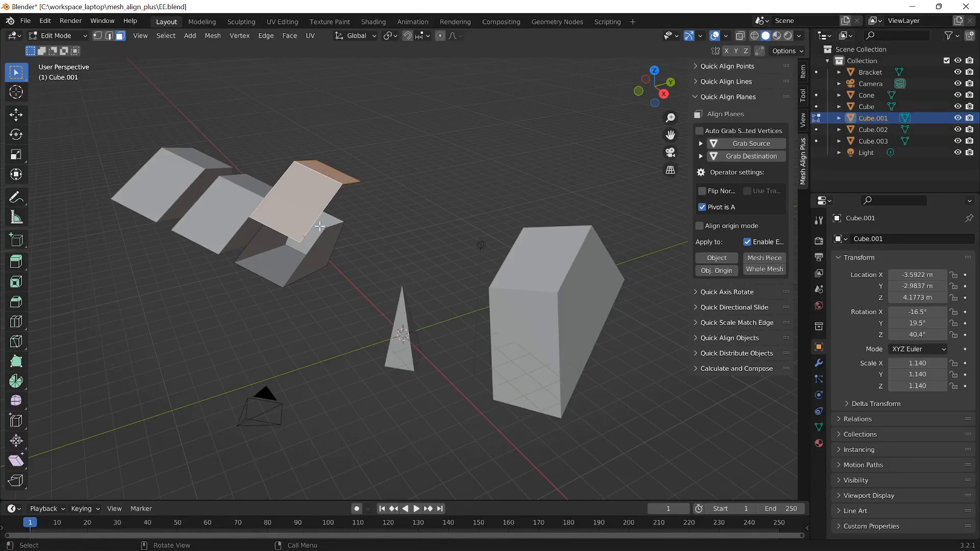
Try the plane alignment on Cube.001's whole mesh, test-rotate the object about its unmoved origin, and undo the changes.
left_click(763, 268)
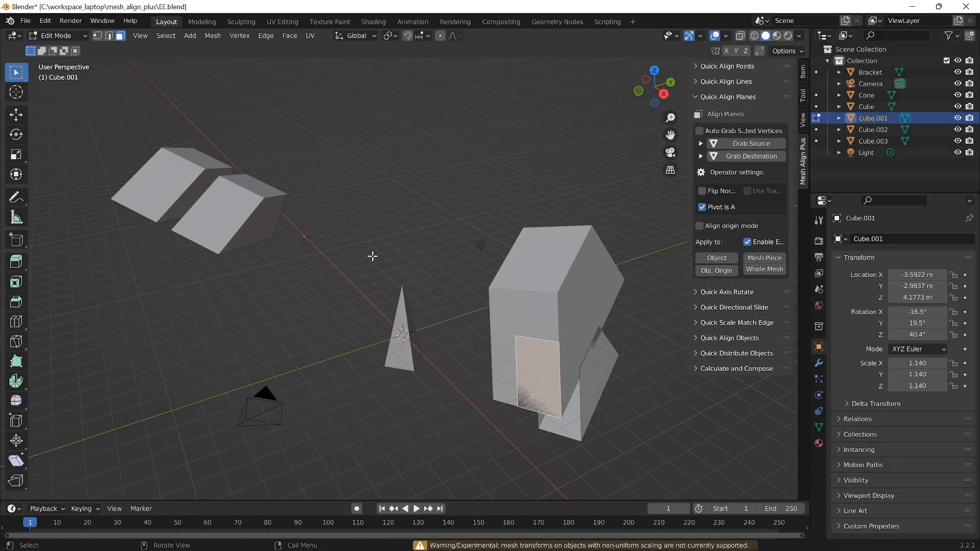
key("Tab")
key("r")
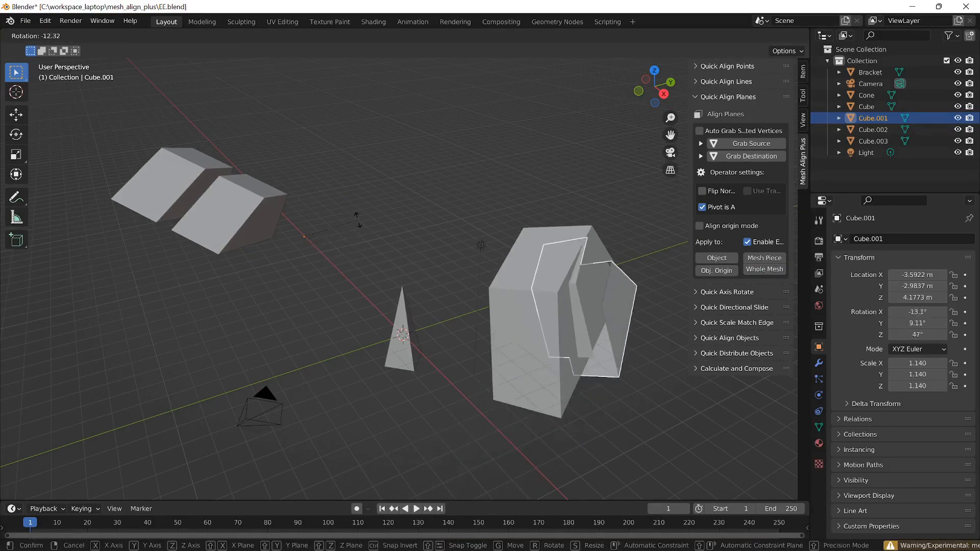
left_click(353, 247)
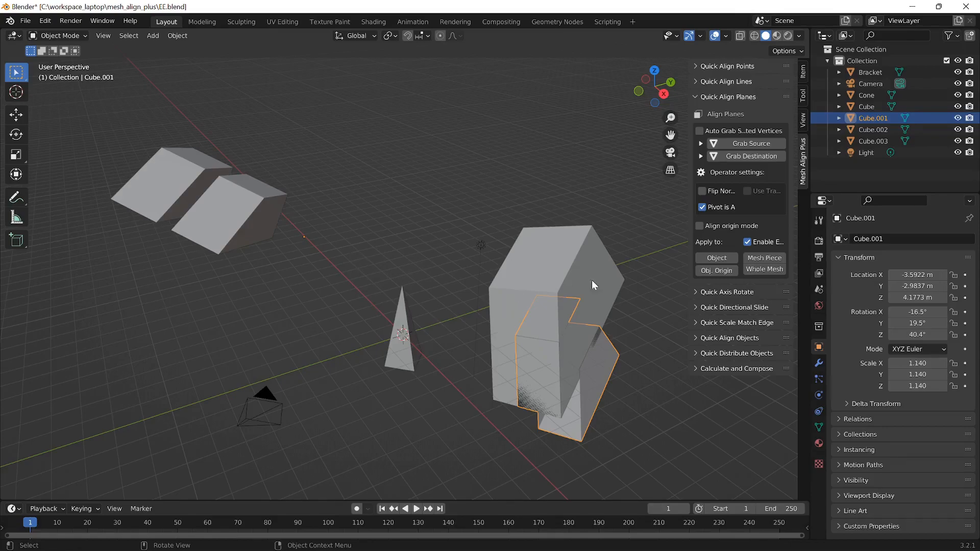
key("ctrl+z")
key("ctrl+z")
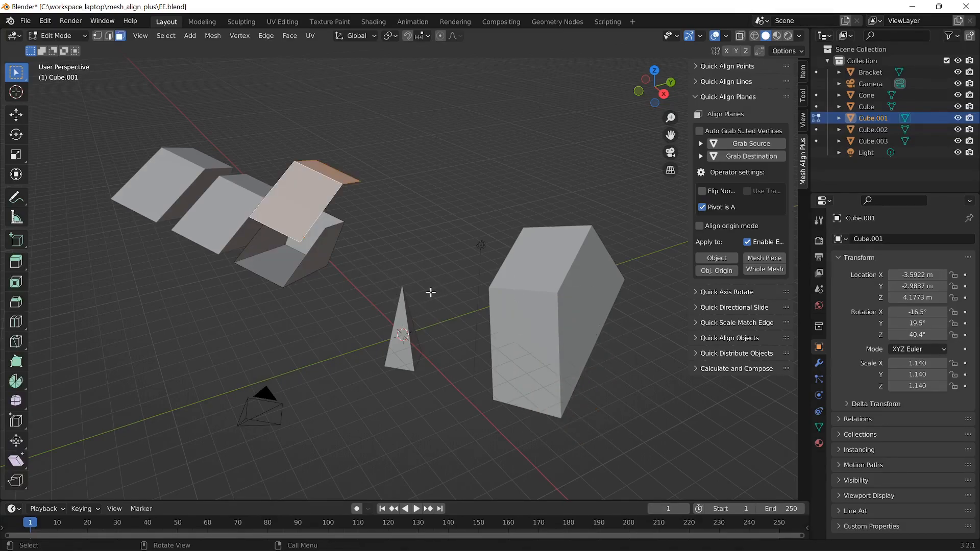
Apply the plane alignment to only Cube.001's origin, and display its rotate gizmo in Local orientation.
left_click(711, 271)
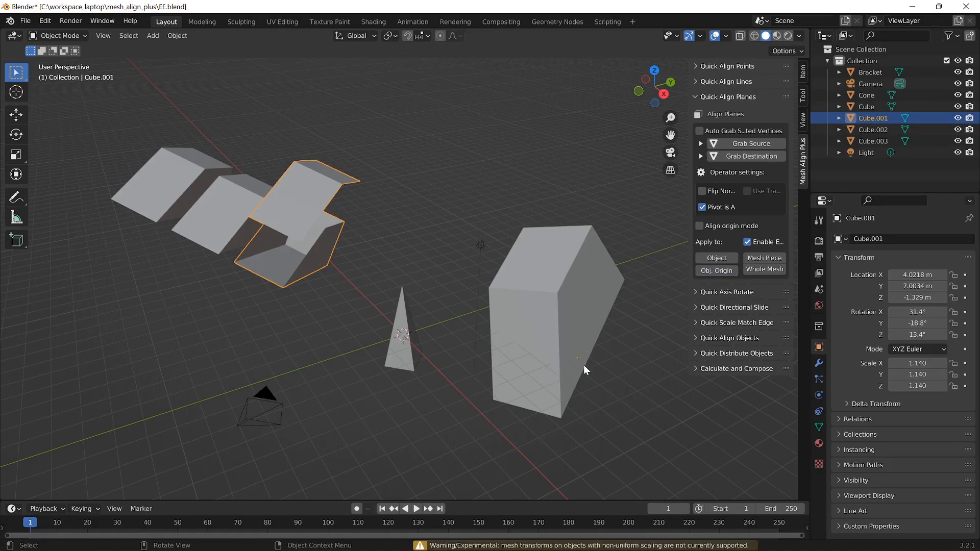
left_click(375, 36)
left_click(351, 96)
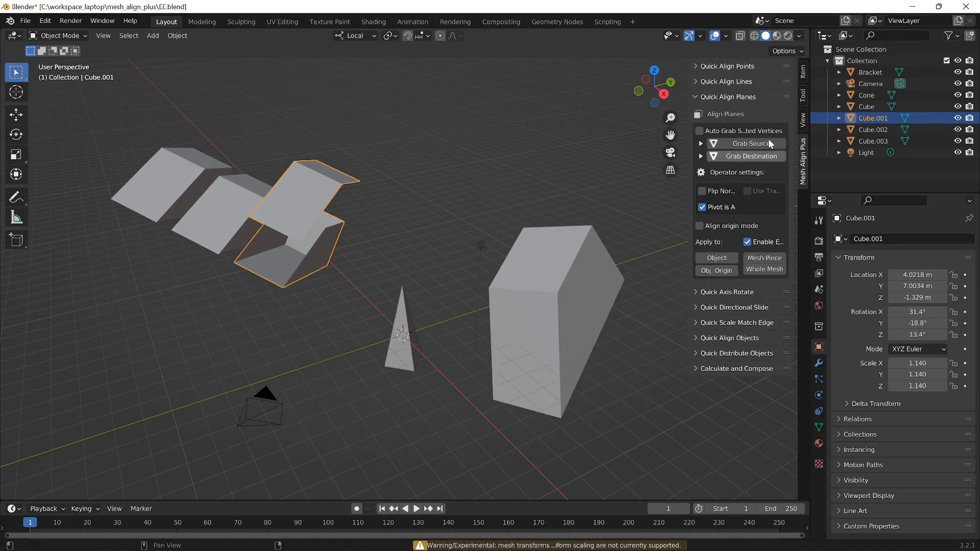
left_click(700, 35)
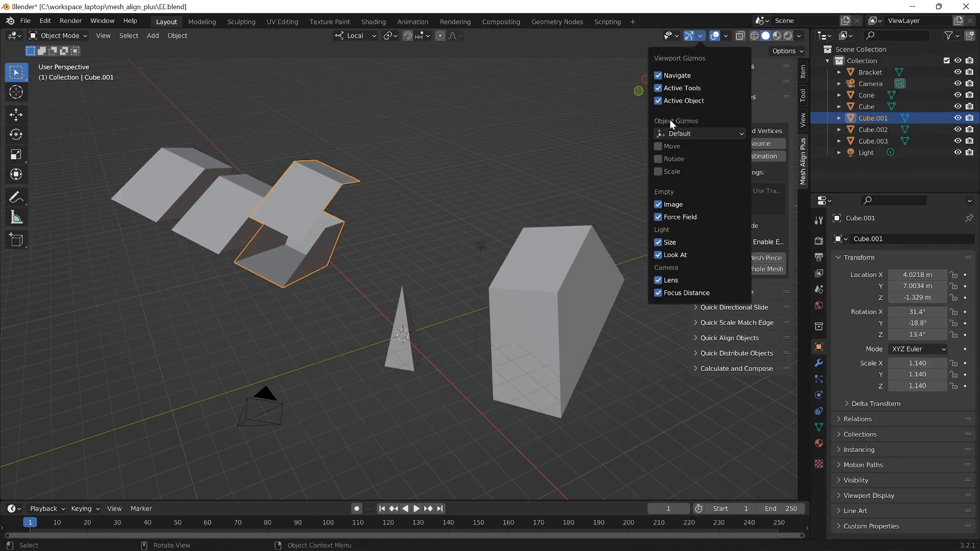
left_click(657, 159)
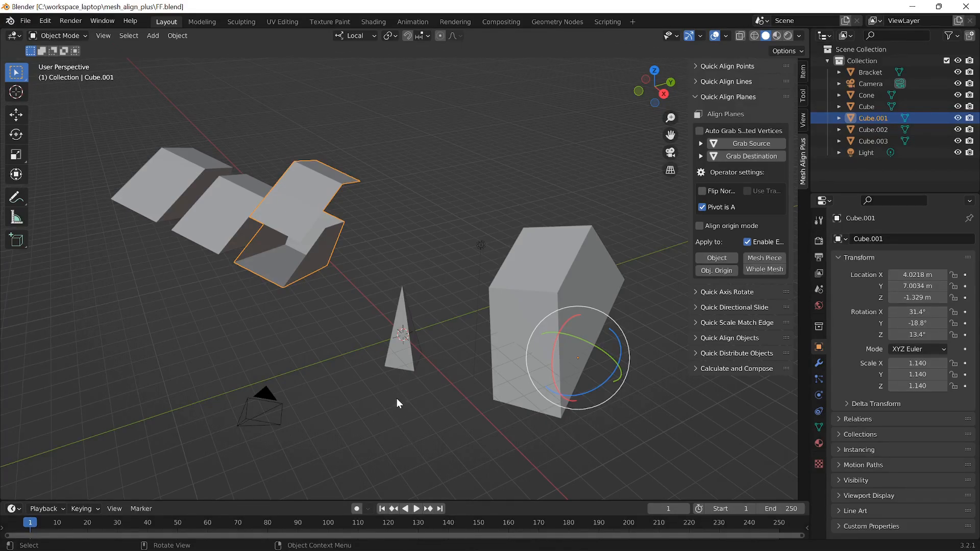
Delete Cube.001 from the scene.
key("x")
left_click(392, 399)
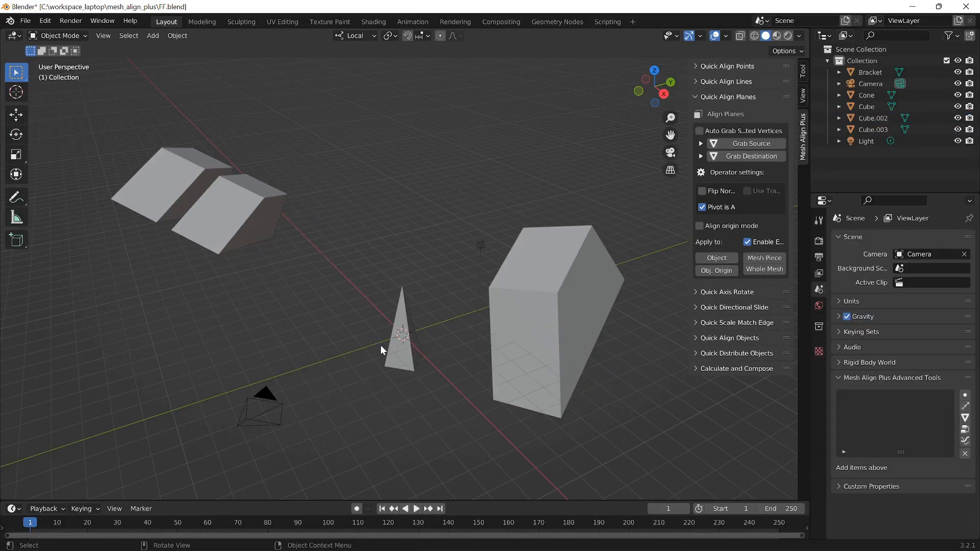
Hide the viewport gizmos, duplicate the cone, and place the copy high above the scene, scaled to about 2.975.
left_click(402, 321)
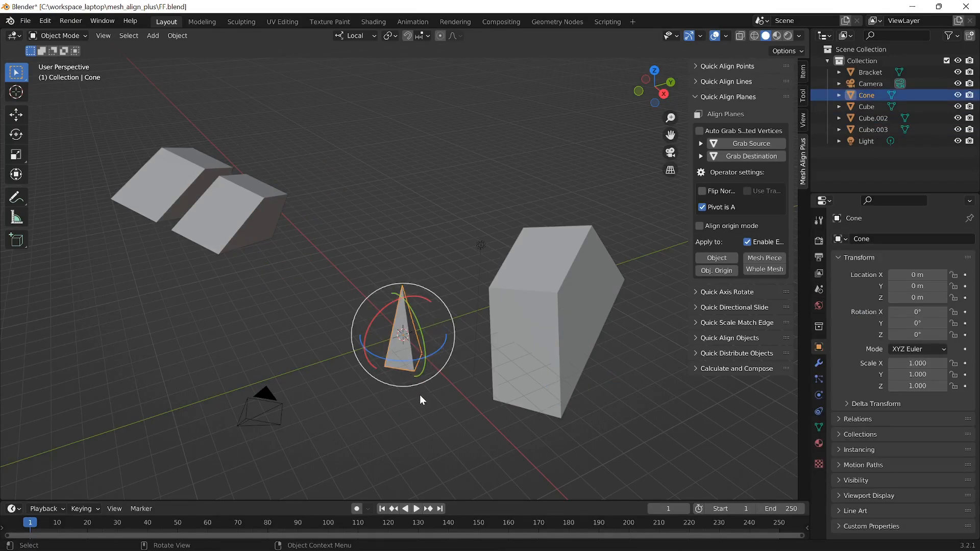
left_click(690, 35)
key("shift+d")
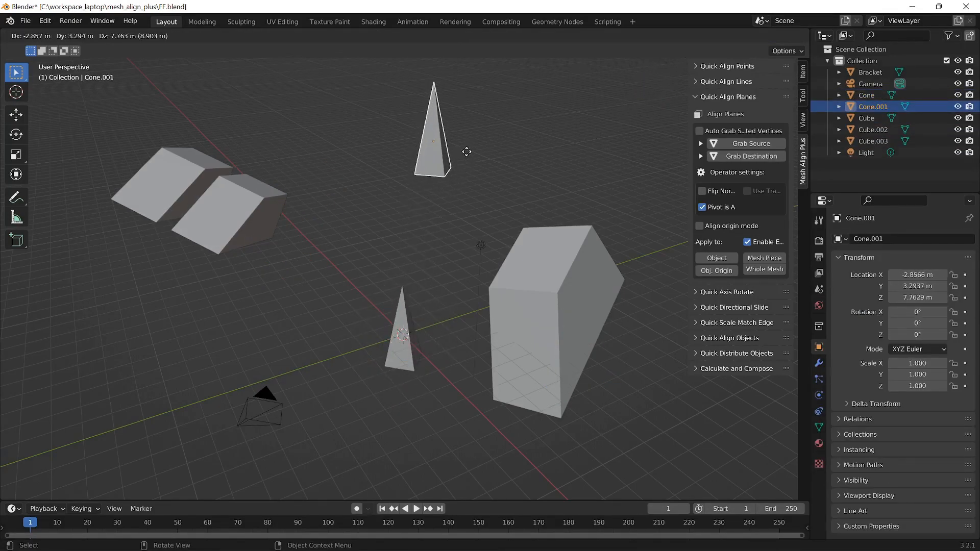
left_click(463, 109)
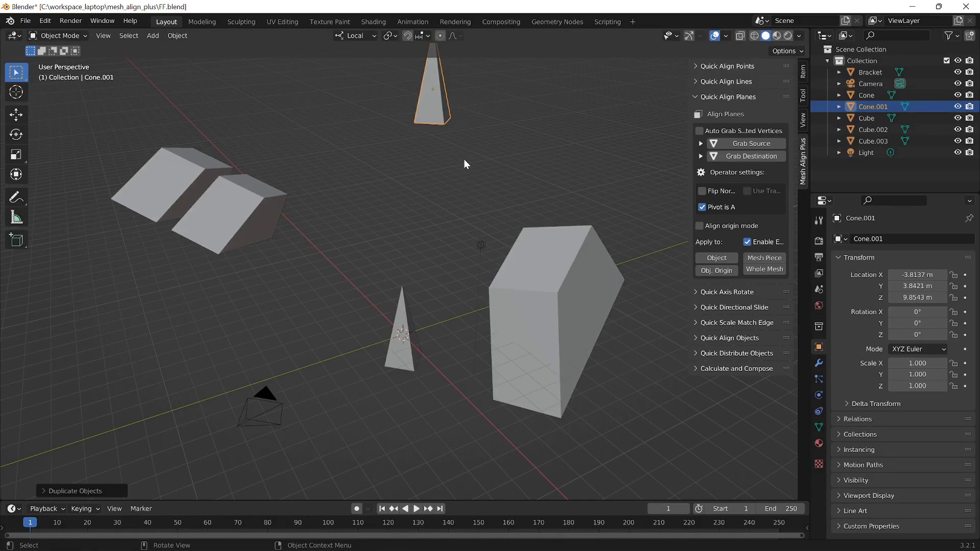
key("s")
left_click(474, 178)
key("g")
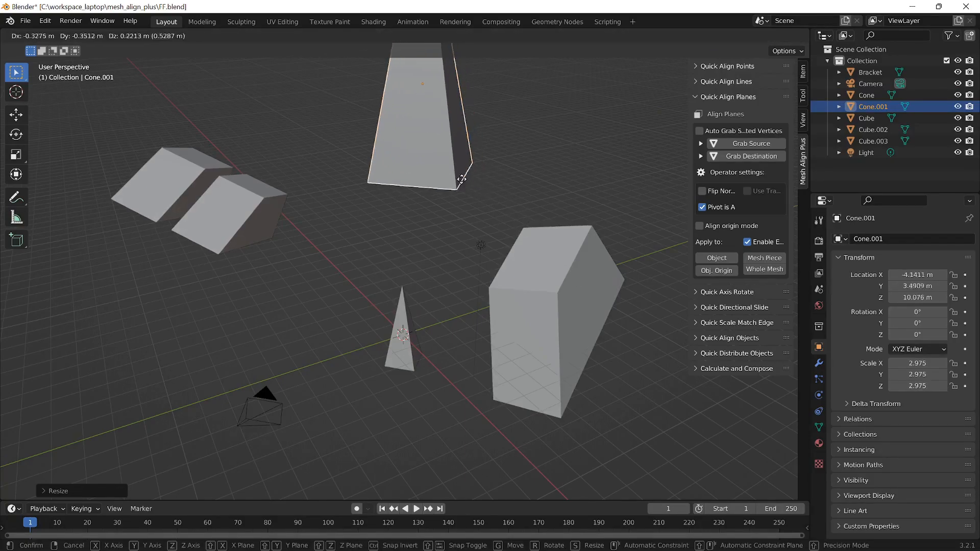
left_click(449, 179)
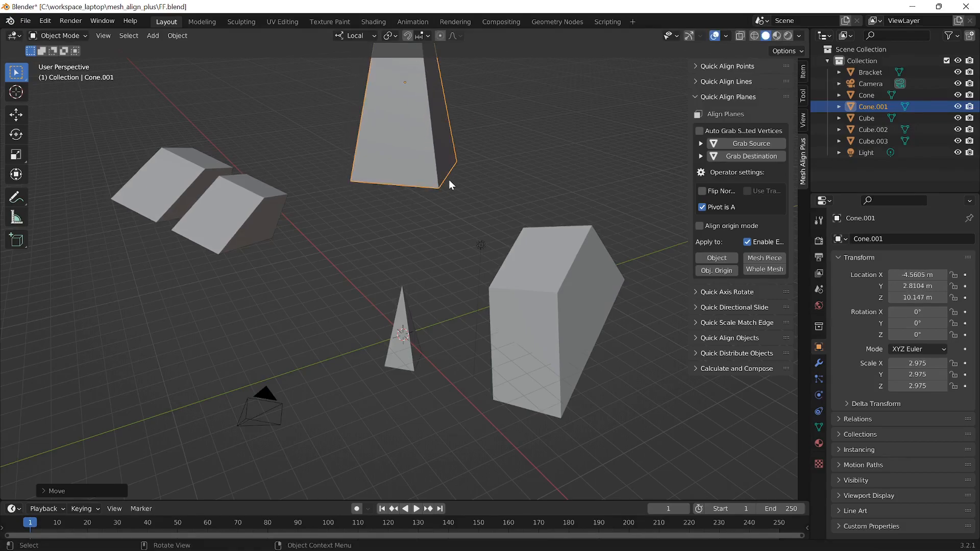
left_click(225, 207)
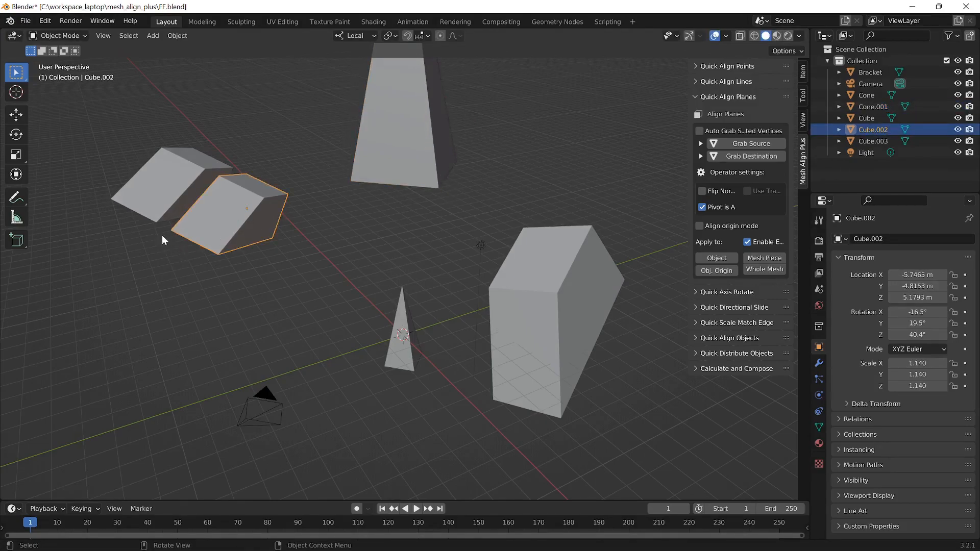
left_click_drag(167, 231, 220, 258)
left_click_drag(522, 229, 439, 188)
key("ctrl+z")
key("ctrl+z")
Expand only Quick Align Lines, and store the large block's upper back corner vertex near the cone as the destination line's start in global coordinates.
left_click(734, 81, "ctrl")
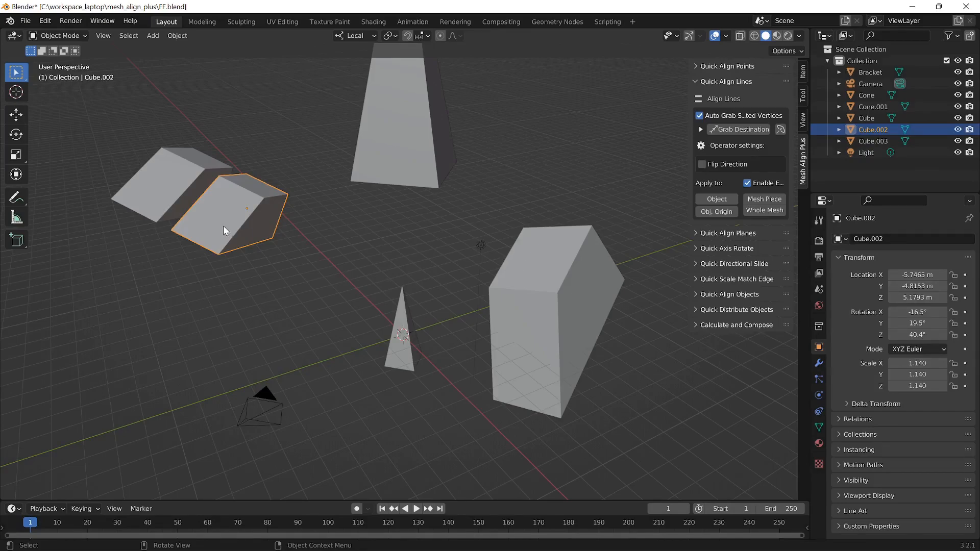
key("Tab")
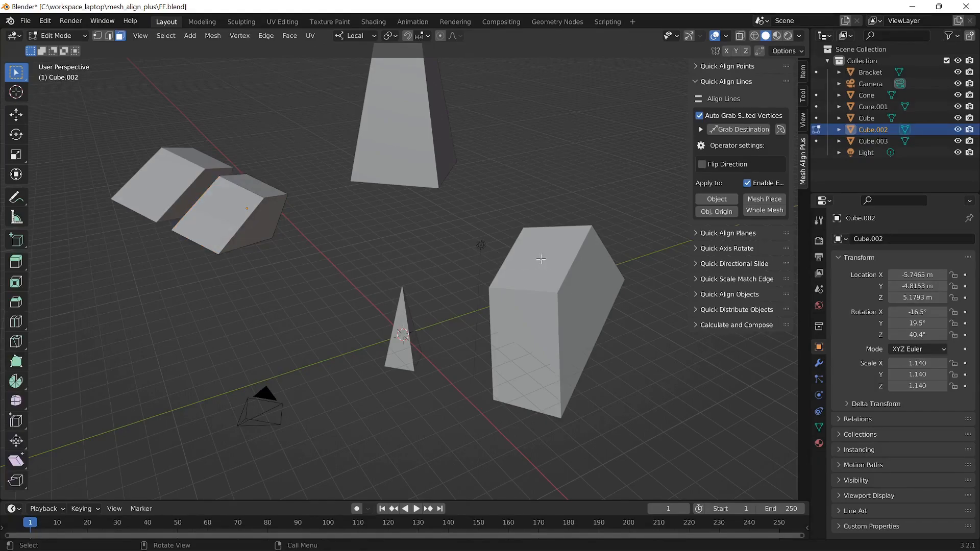
key("Tab")
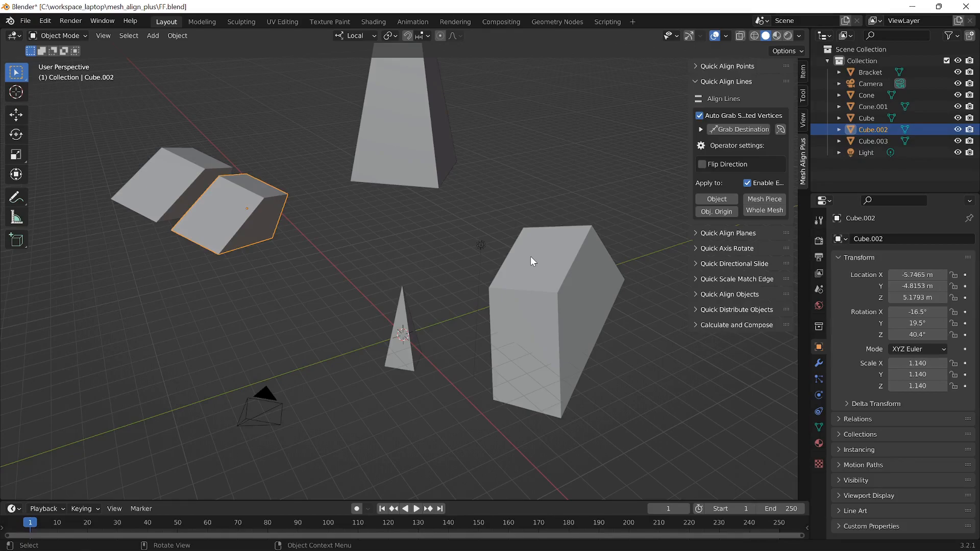
left_click(530, 258)
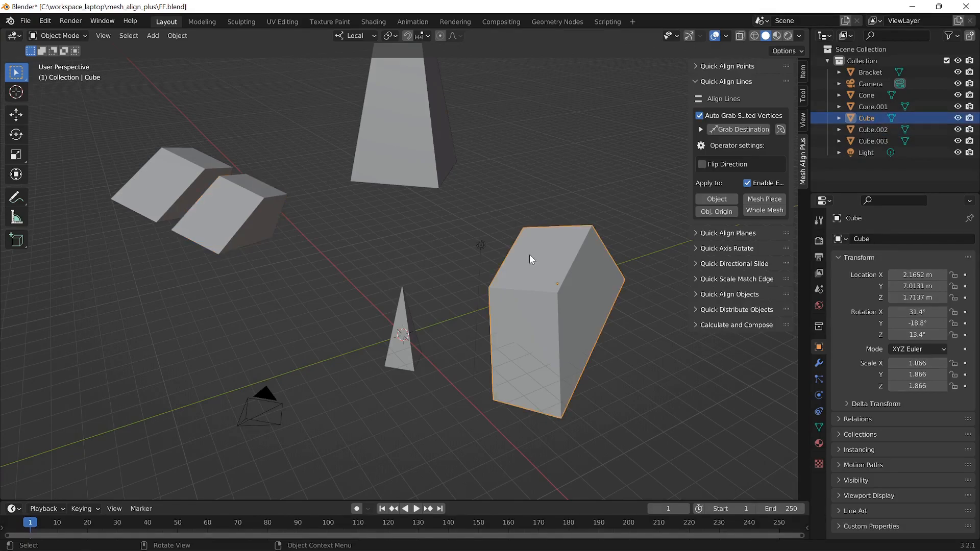
key("Tab")
key("1")
left_click(523, 228)
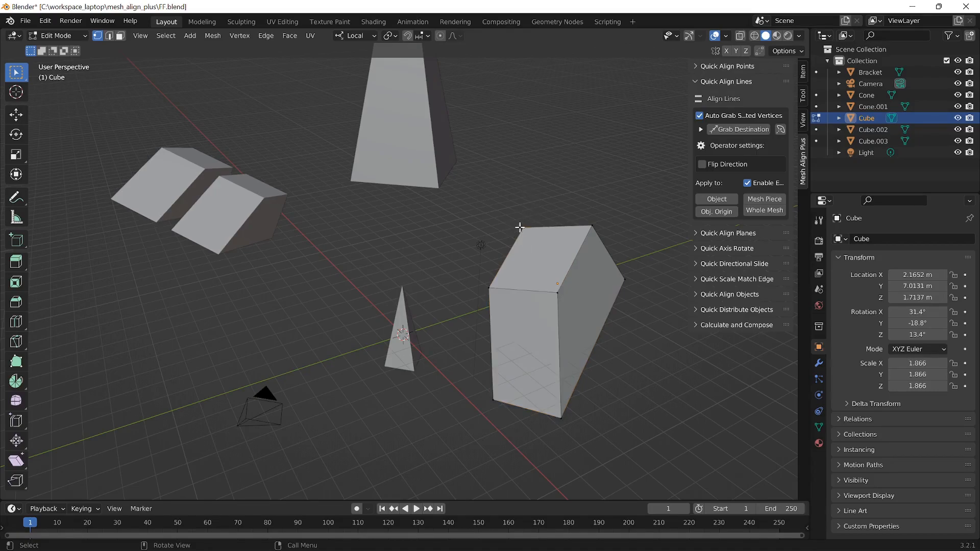
left_click(700, 130)
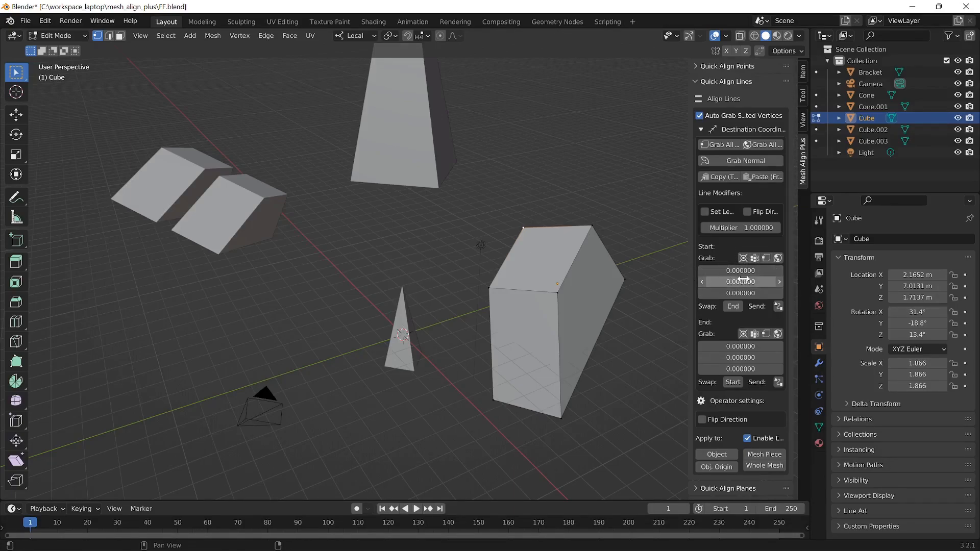
left_click(777, 258)
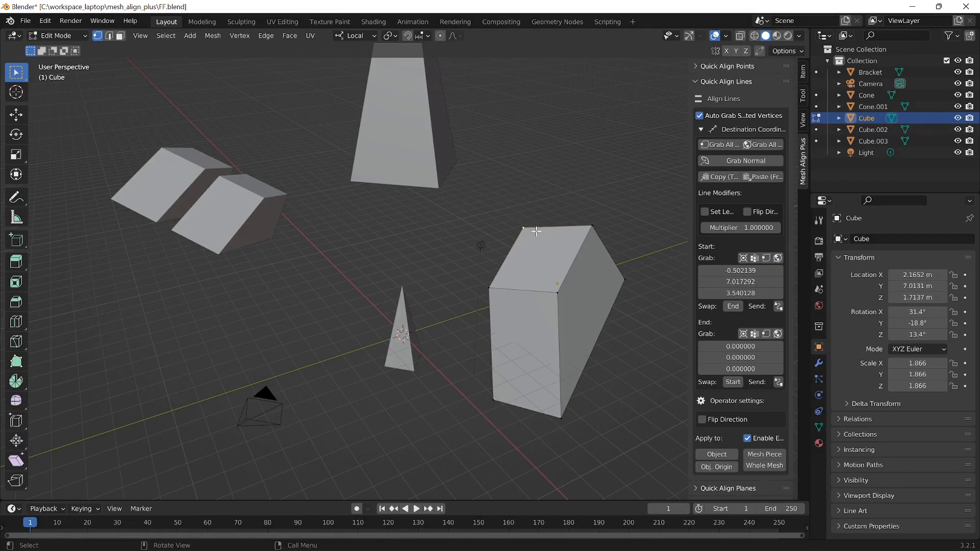
Store the enlarged cone's nearest base corner vertex as the destination line's end in global coordinates.
key("Tab")
left_click(393, 149)
key("Tab")
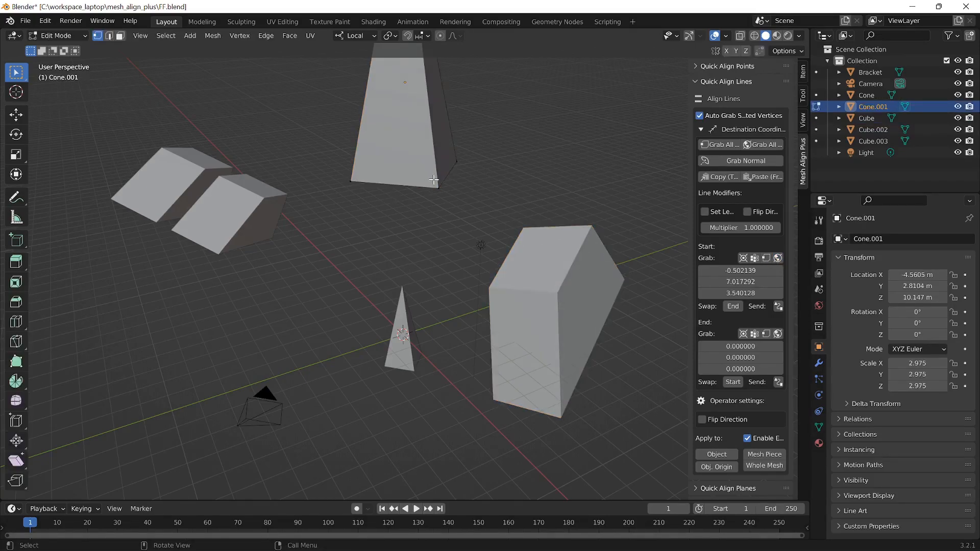
left_click(440, 188)
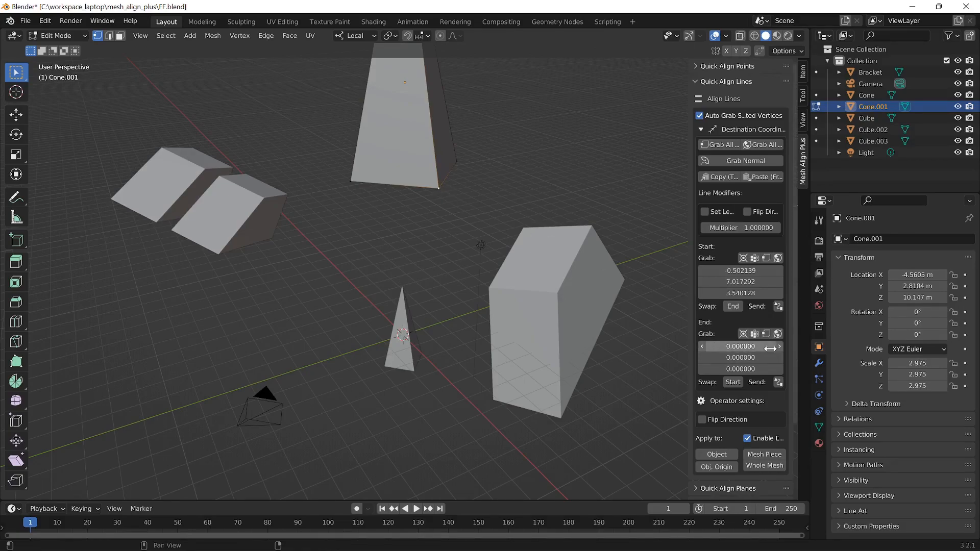
left_click(778, 334)
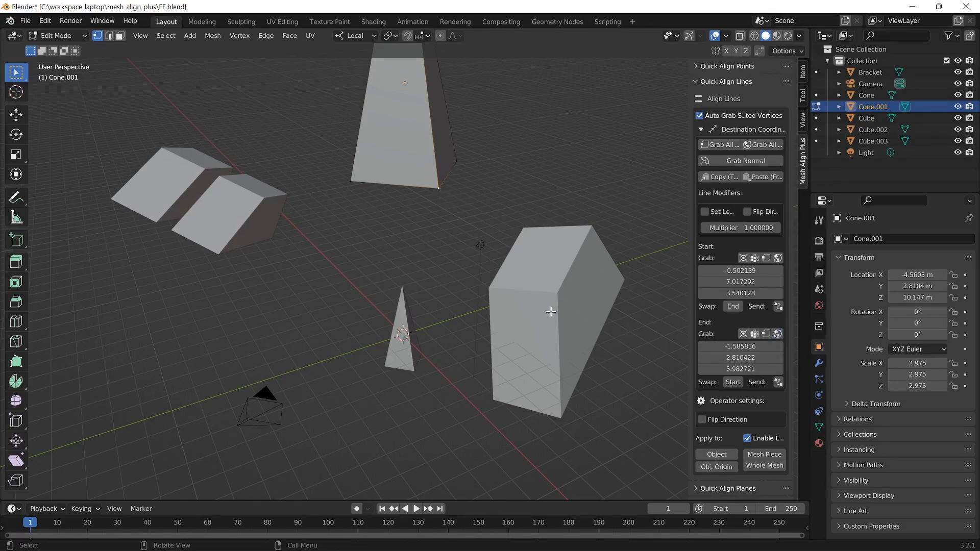
Return to Object Mode and send the destination line's start and end points in turn to the 3D cursor.
key("Tab")
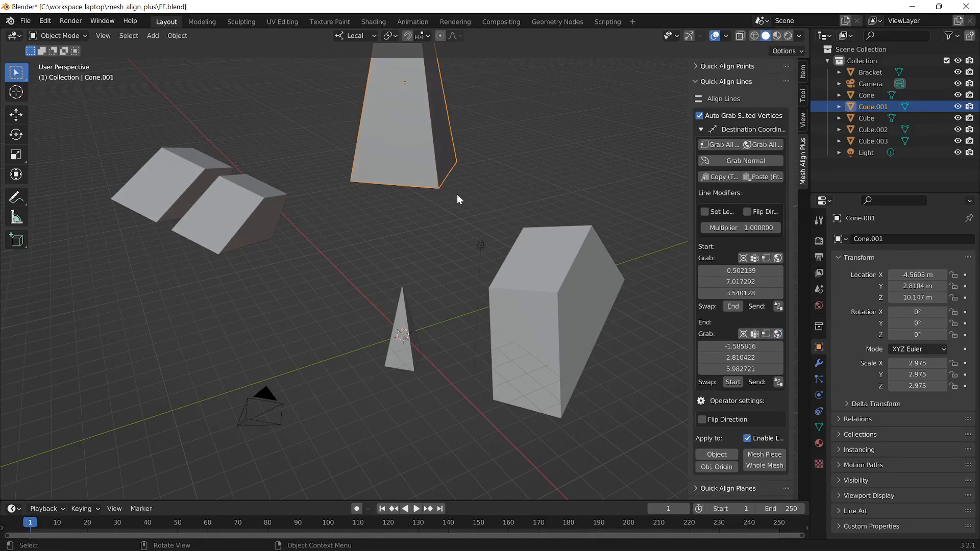
left_click(778, 306)
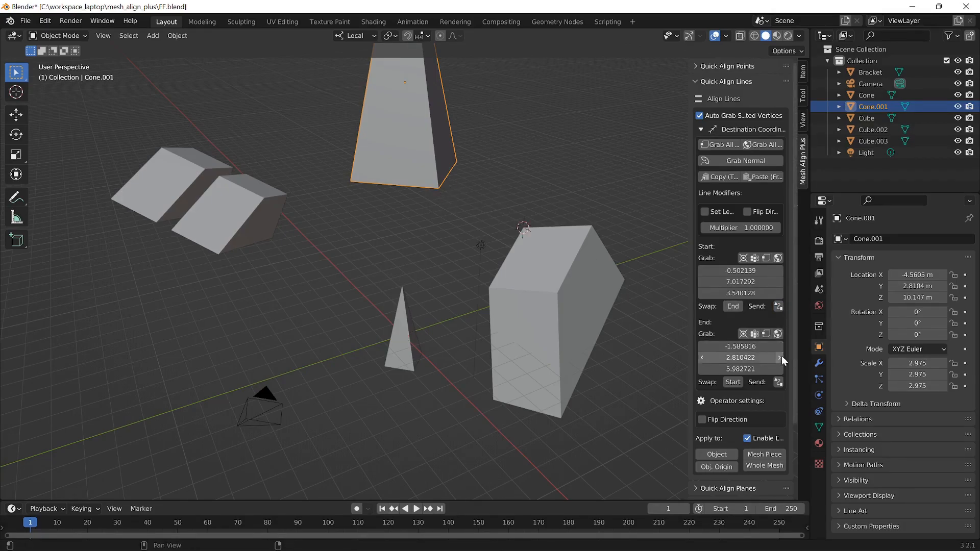
left_click(778, 382)
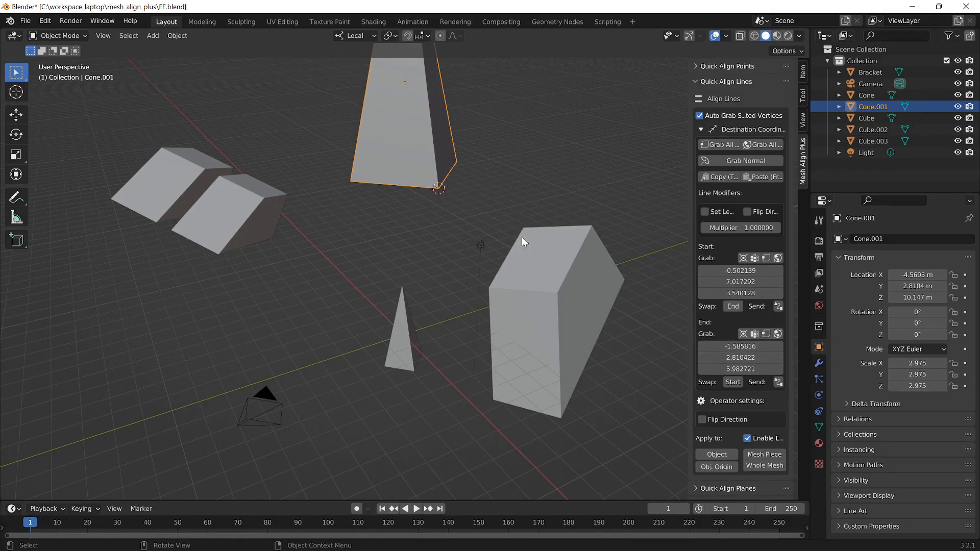
Align Cube.002 as an object to the destination line, using the lower edge of its sloped front face as source.
left_click(226, 231)
key("Tab")
key("2")
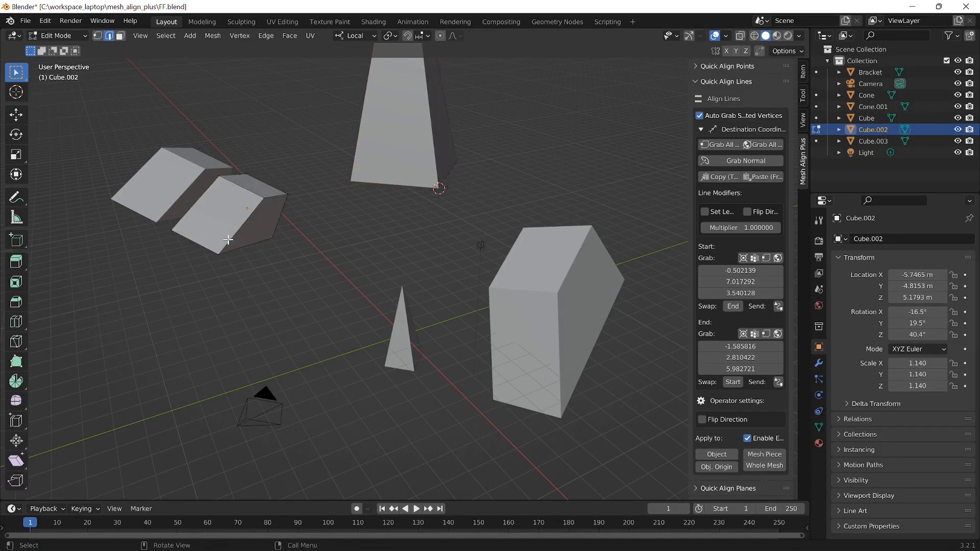
left_click(198, 246)
left_click(721, 454)
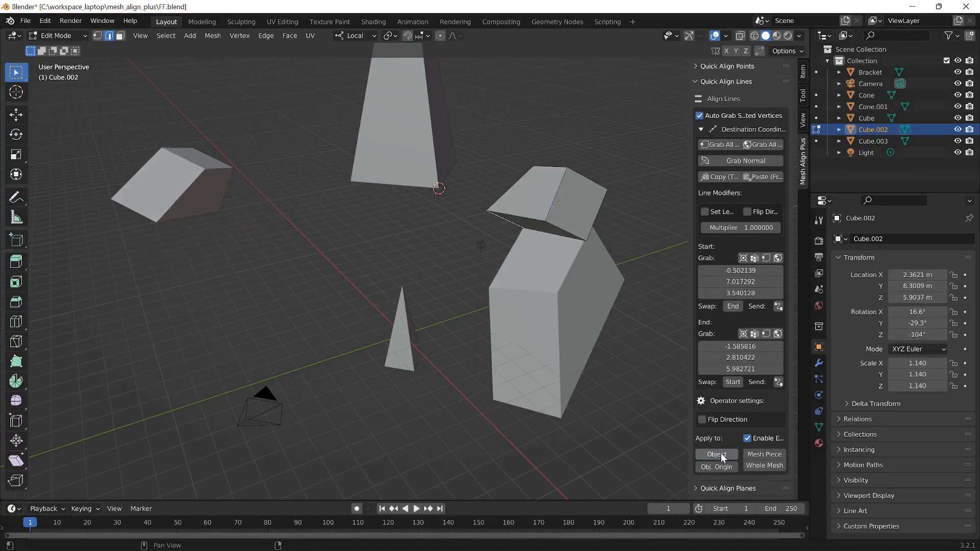
mouse_move(464, 269)
middle_mouse_down()
mouse_move(565, 300)
mouse_move(576, 316)
mouse_move(567, 277)
mouse_move(563, 291)
mouse_move(455, 284)
middle_mouse_up()
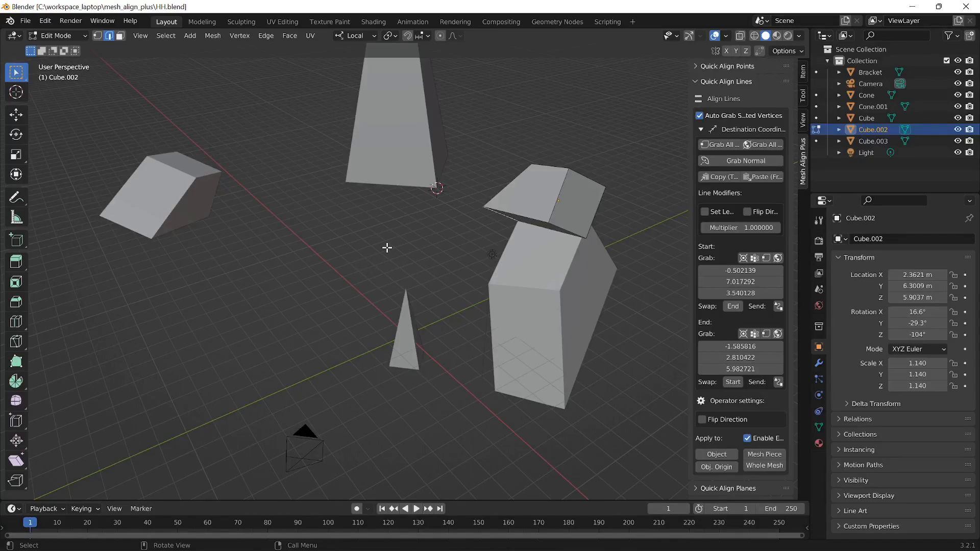
left_click(702, 129)
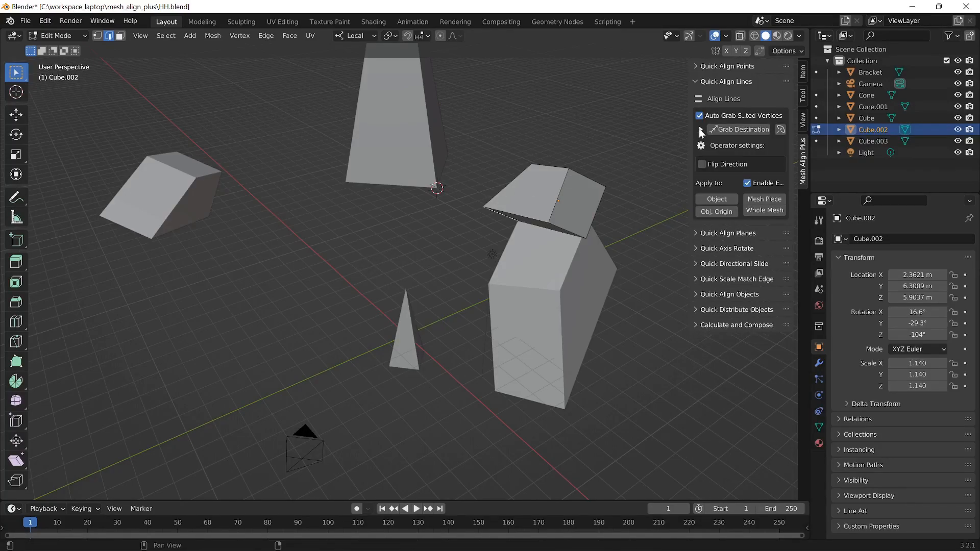
left_click(701, 129)
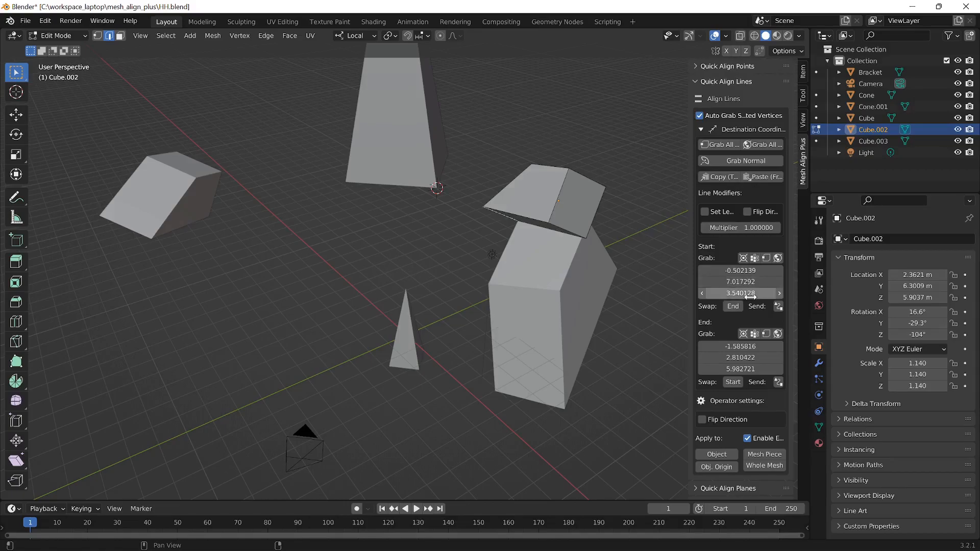